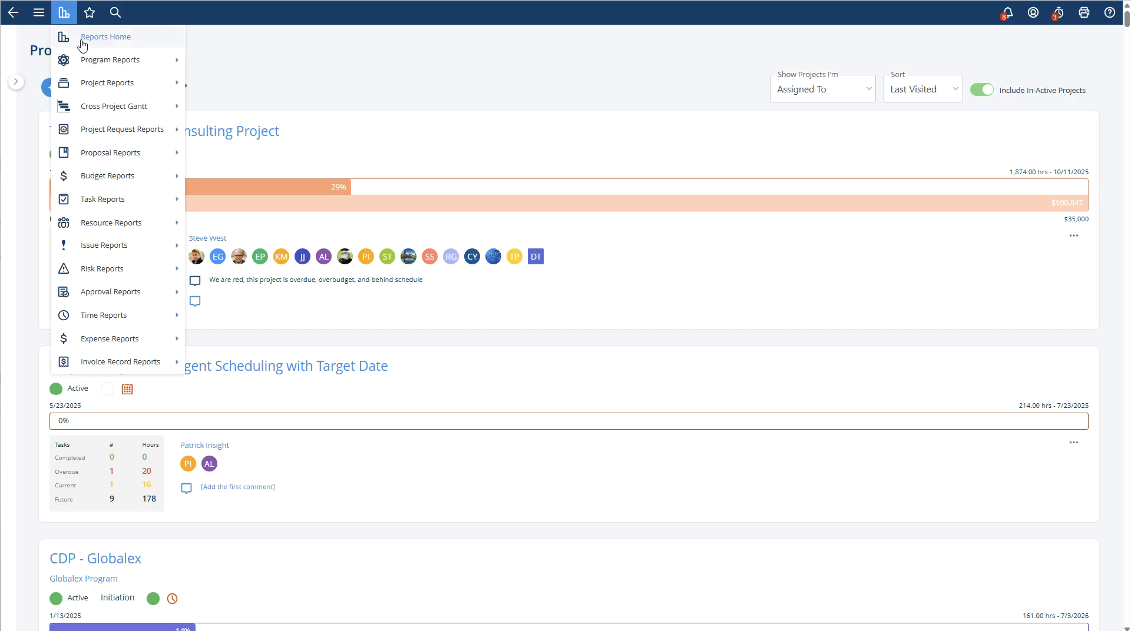
# - Go to Reports home, open the Task reports category, and start a new Task Report
pyautogui.click(91, 40)
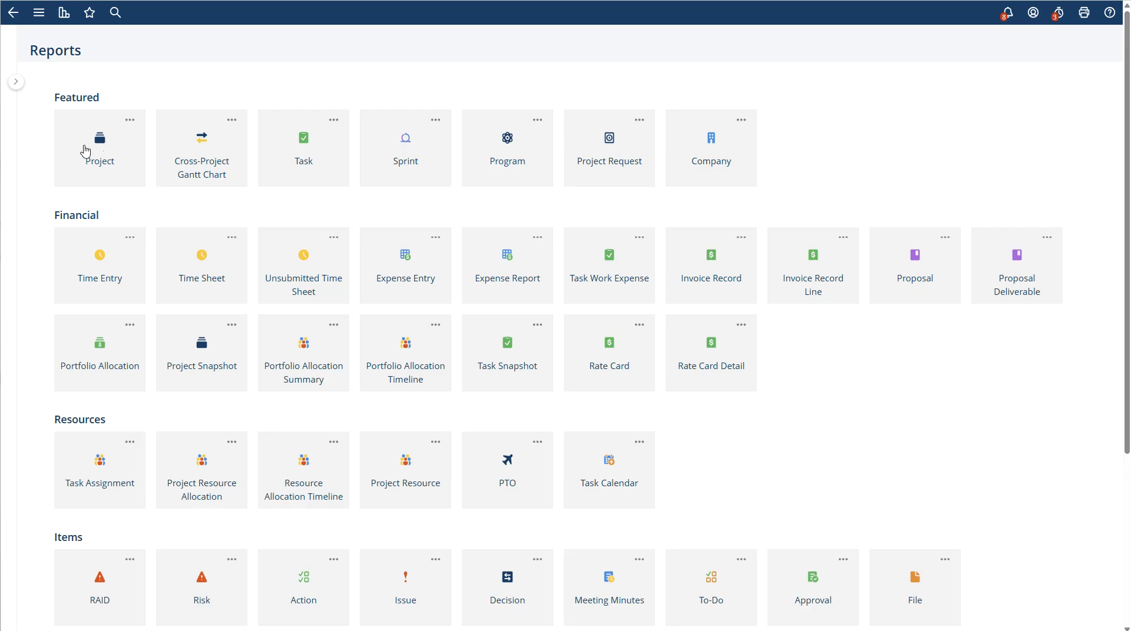
pyautogui.click(302, 152)
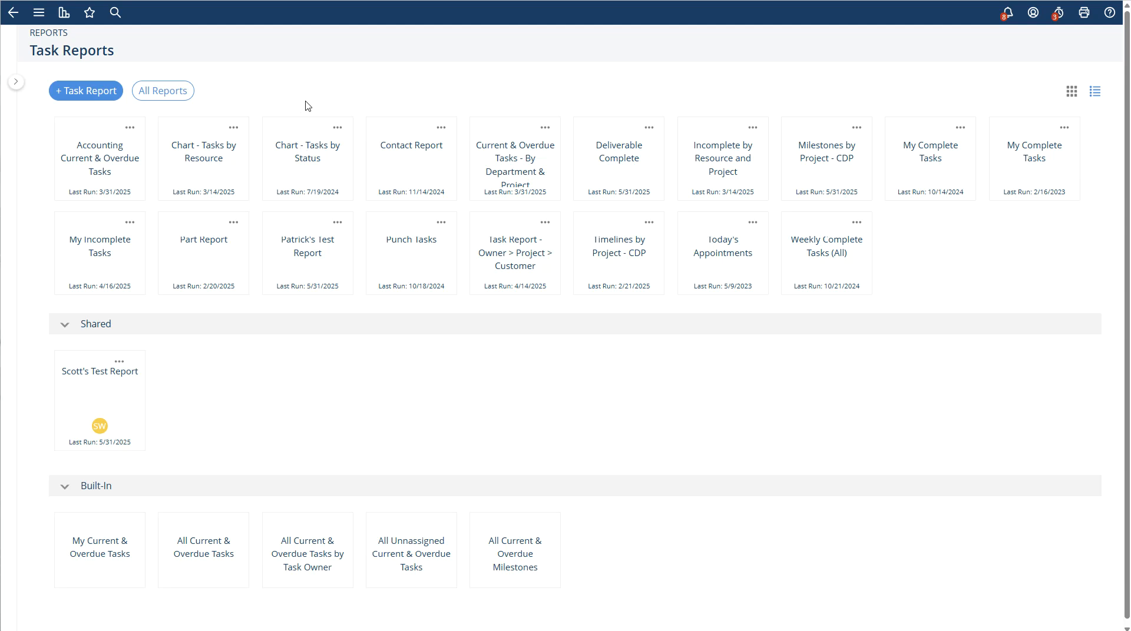
pyautogui.click(81, 94)
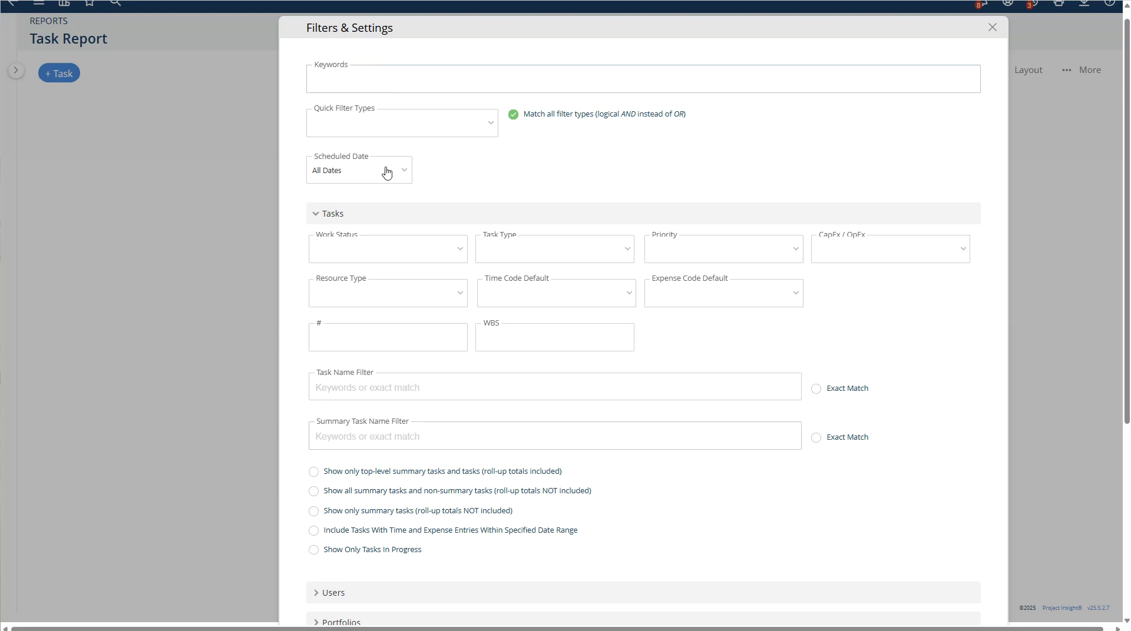
# - Set the Scheduled Date filter to Dynamic Dates with the Current Month range
pyautogui.click(319, 220)
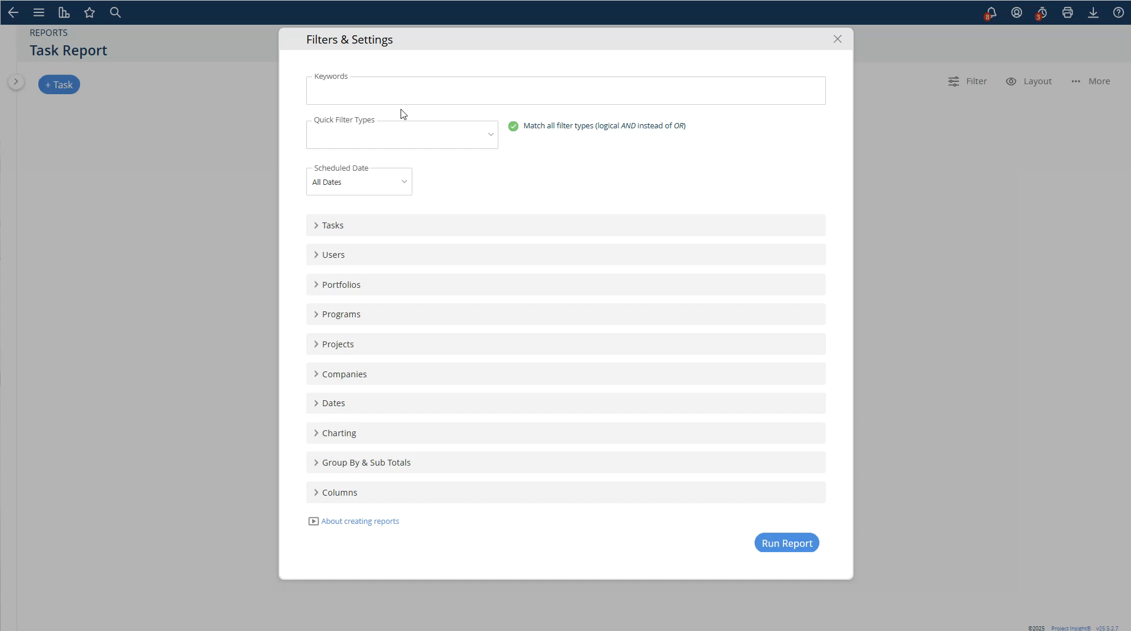
pyautogui.click(342, 192)
pyautogui.click(341, 218)
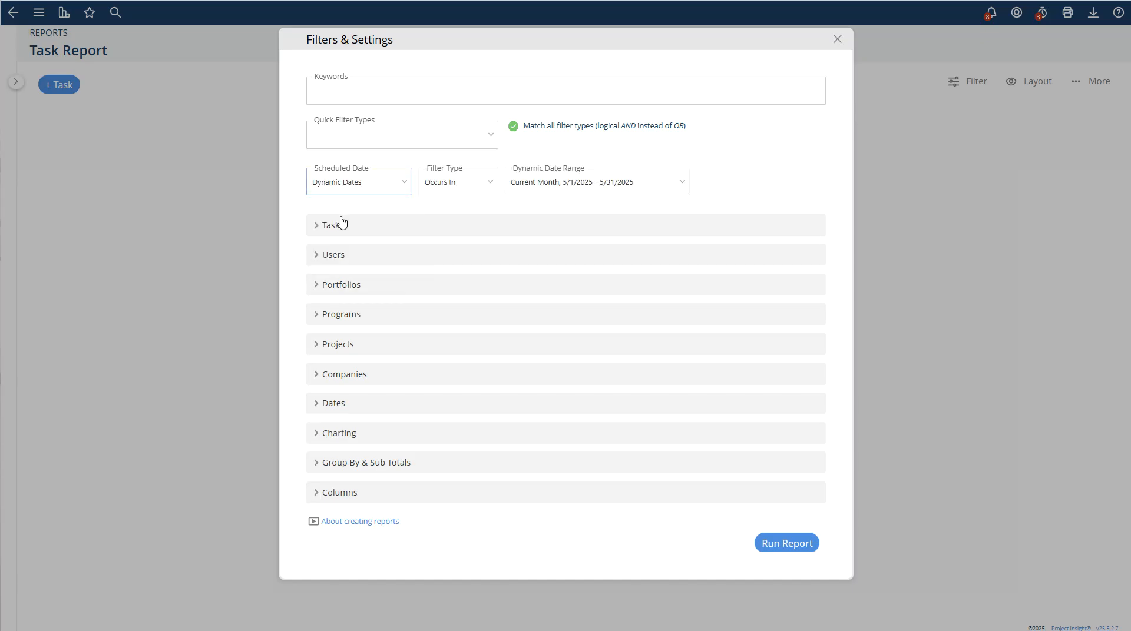
pyautogui.click(383, 189)
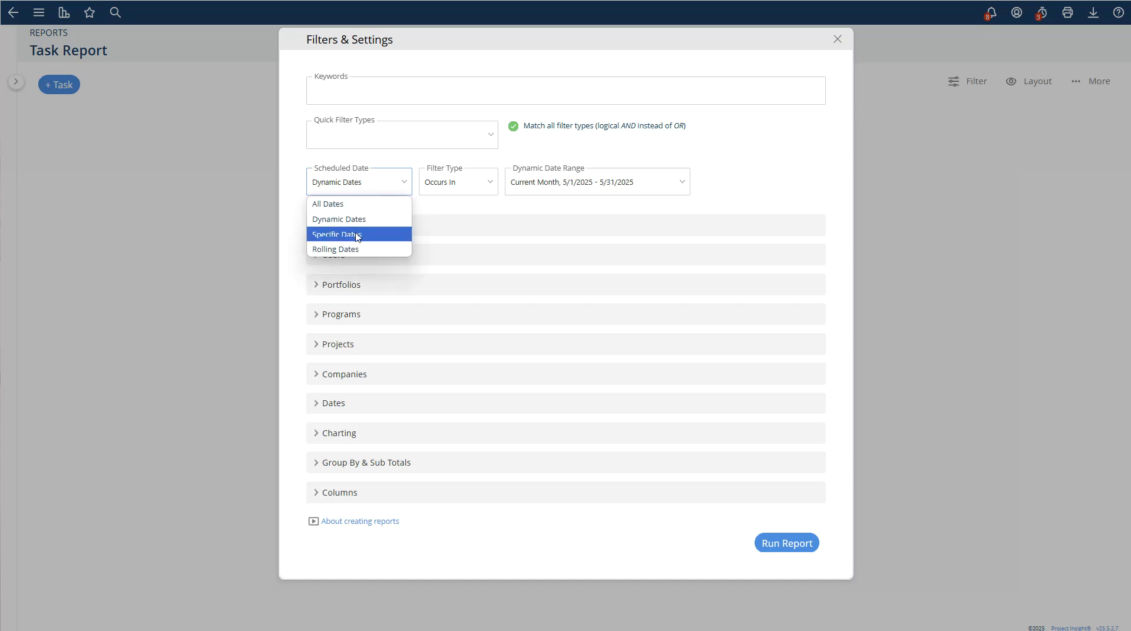
pyautogui.click(354, 234)
pyautogui.click(353, 189)
pyautogui.click(349, 251)
pyautogui.click(349, 193)
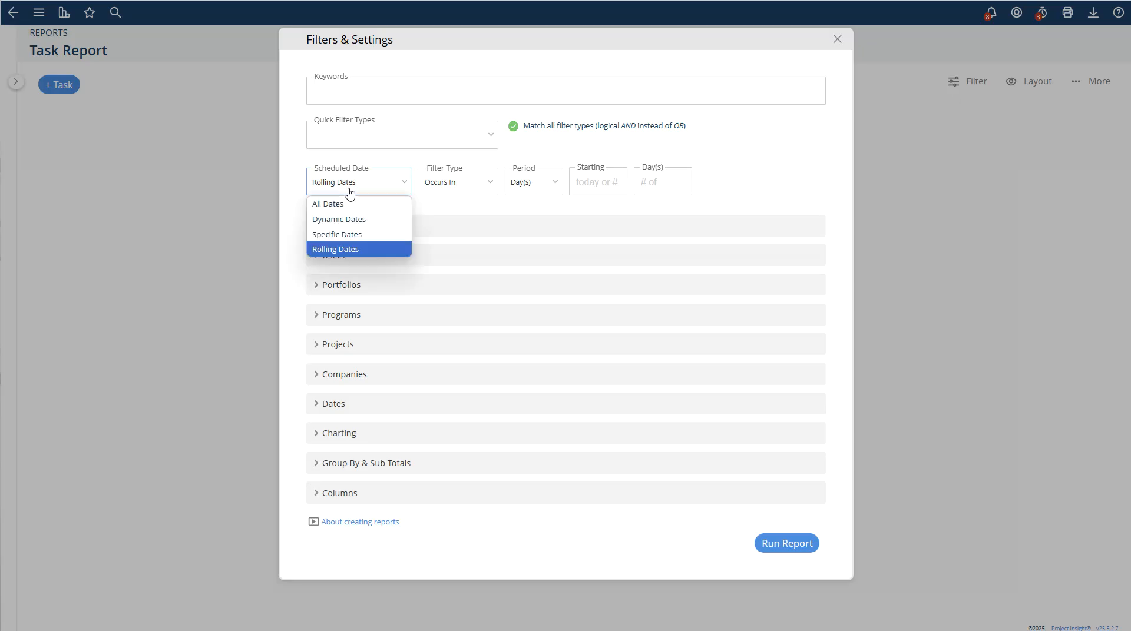
pyautogui.click(347, 220)
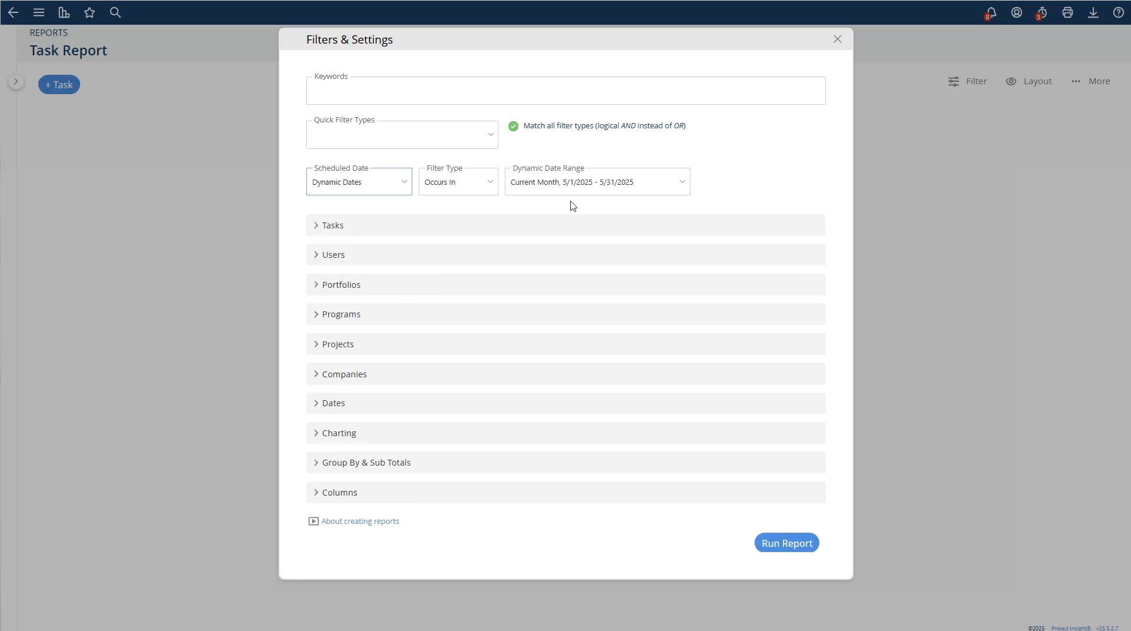
# - Expand the Tasks filter section and set the Priority filter to High
pyautogui.click(416, 609)
pyautogui.click(318, 230)
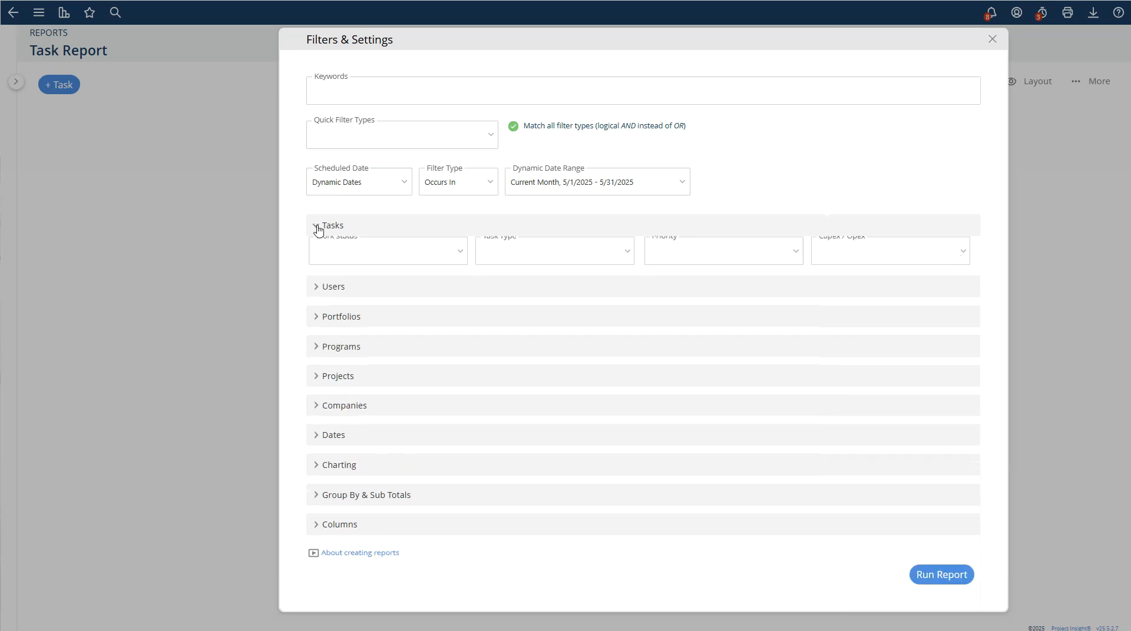
pyautogui.click(357, 261)
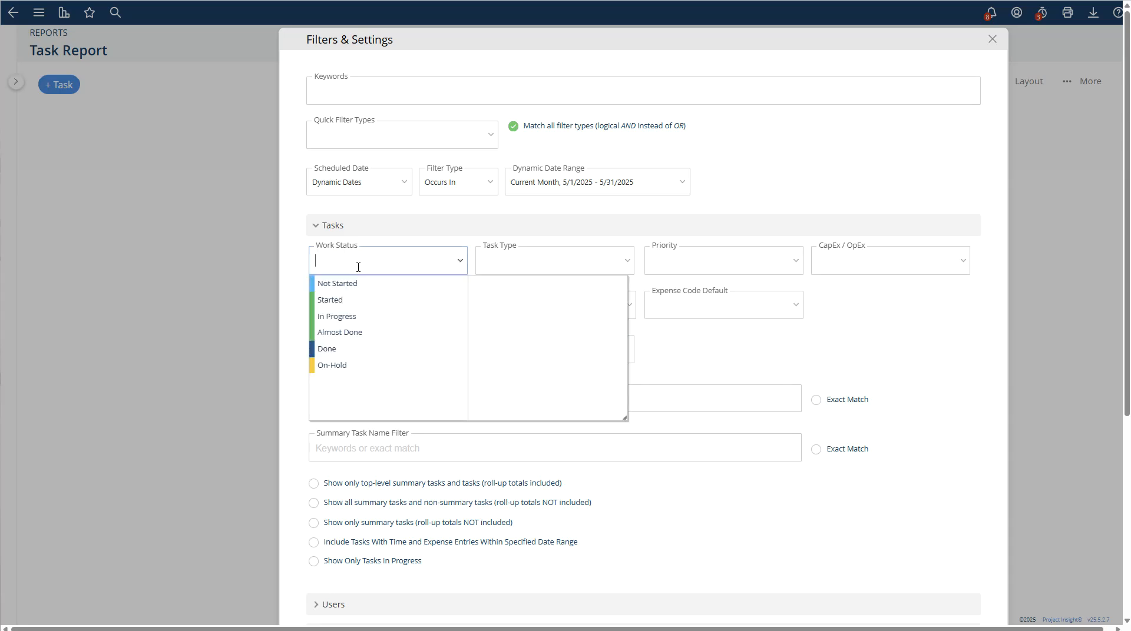
pyautogui.click(696, 269)
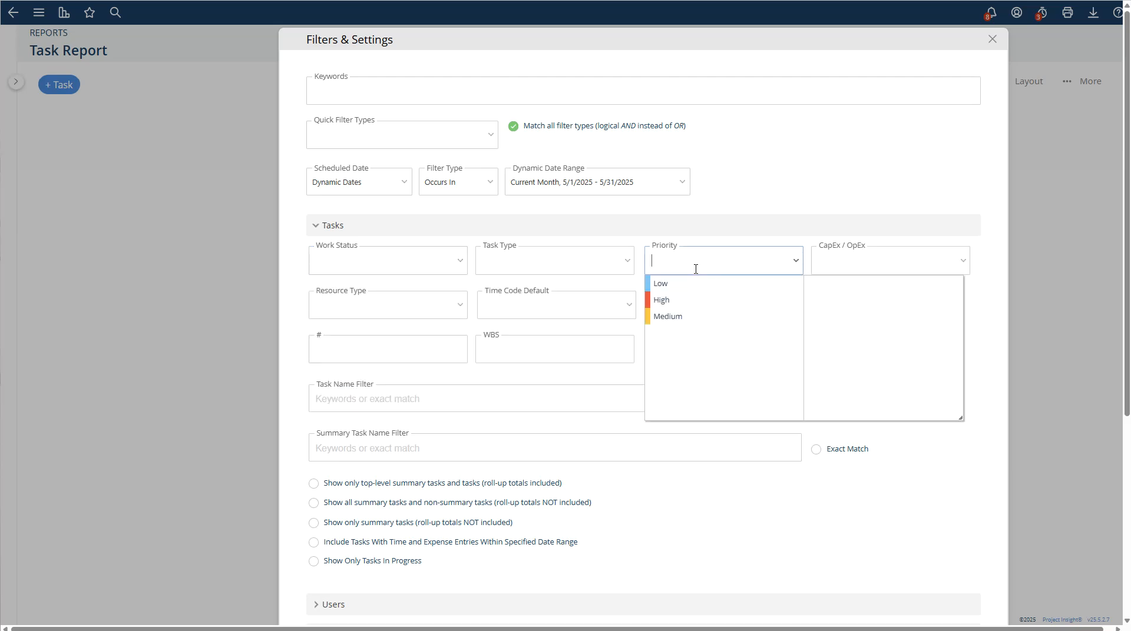
pyautogui.click(671, 307)
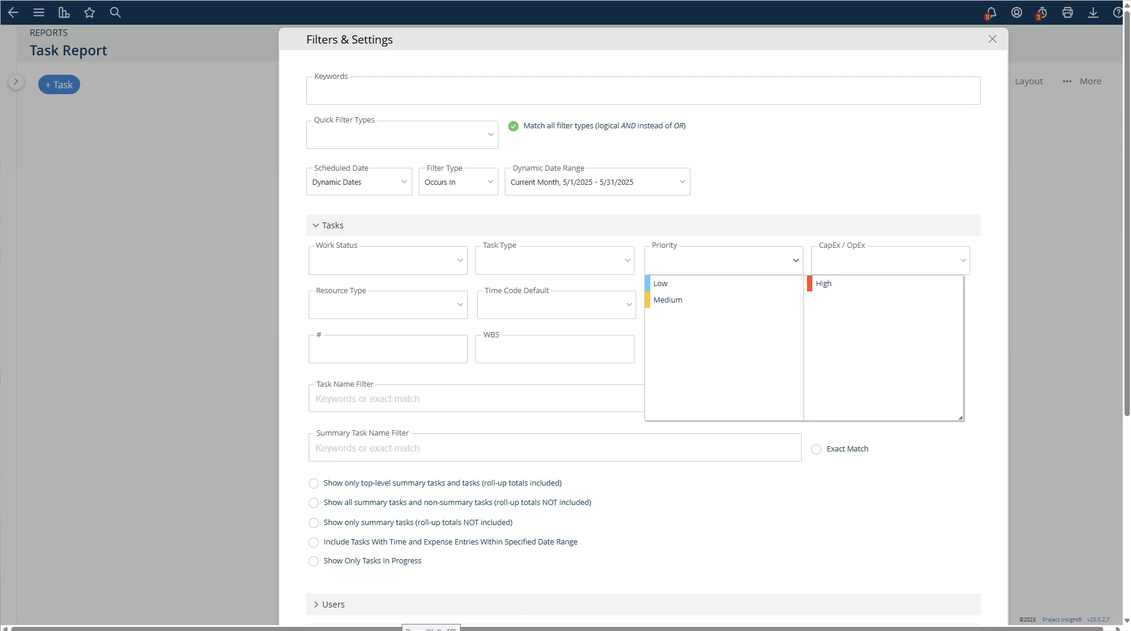
pyautogui.scroll(-3, 403, 446)
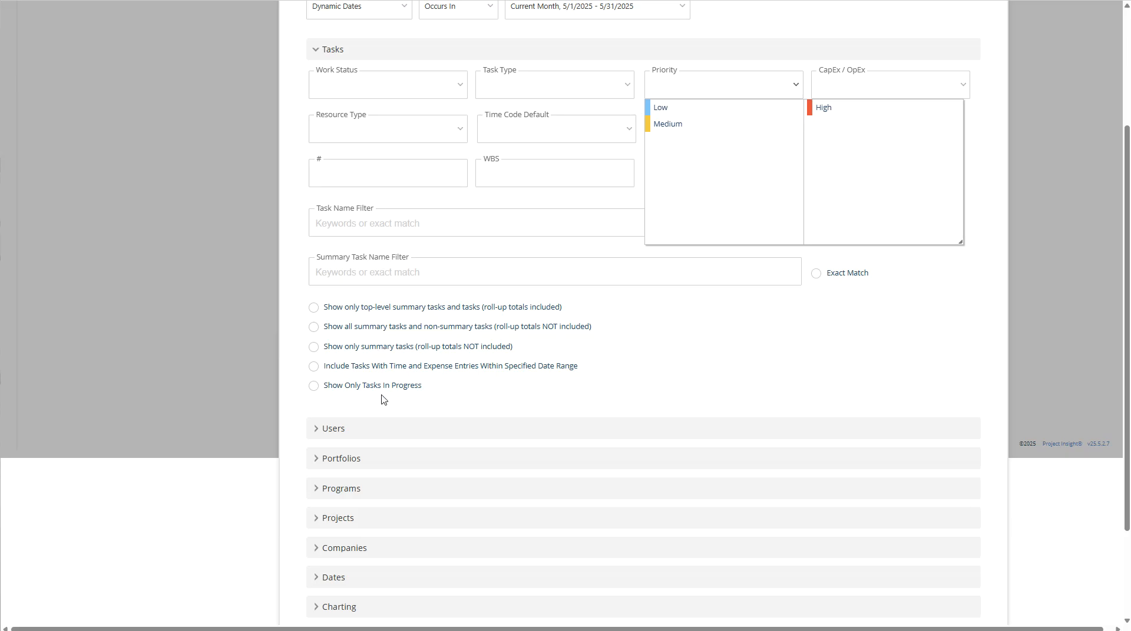
pyautogui.click(333, 430)
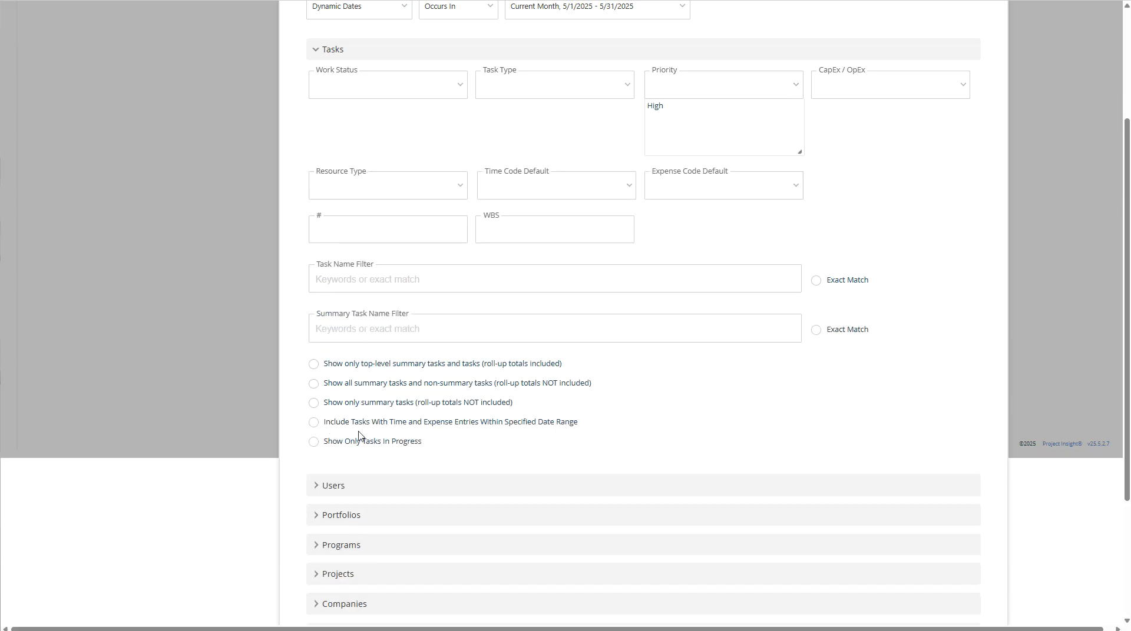
# - Expand the Users section and review the Assigned To, Department, Sponsor(s) and Created By options
pyautogui.click(322, 486)
pyautogui.scroll(-2, 394, 452)
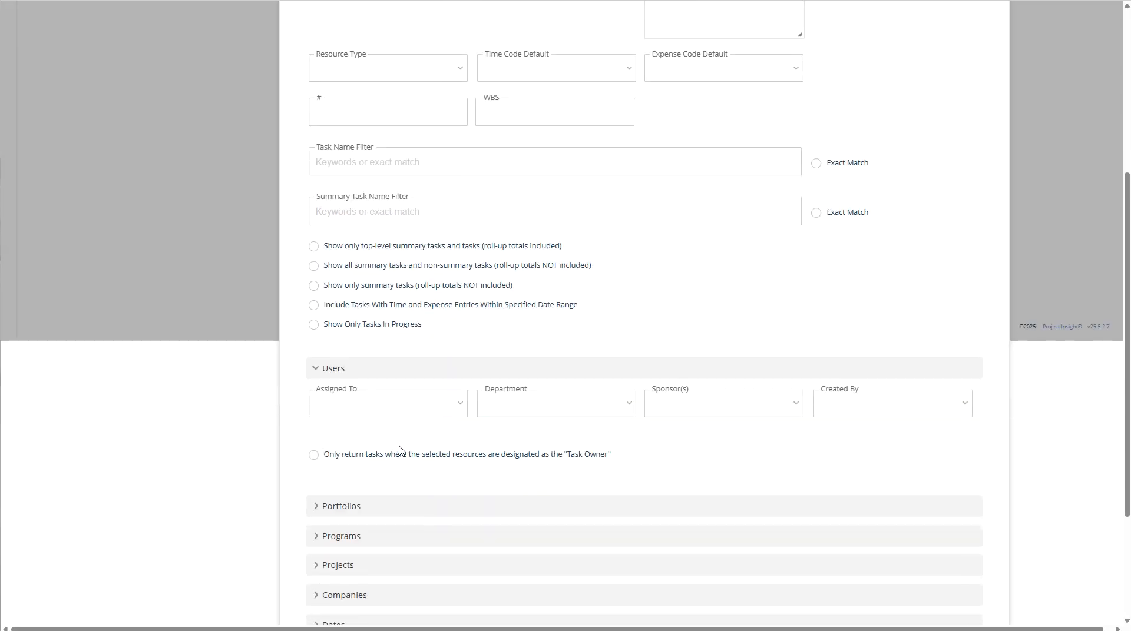
pyautogui.click(425, 413)
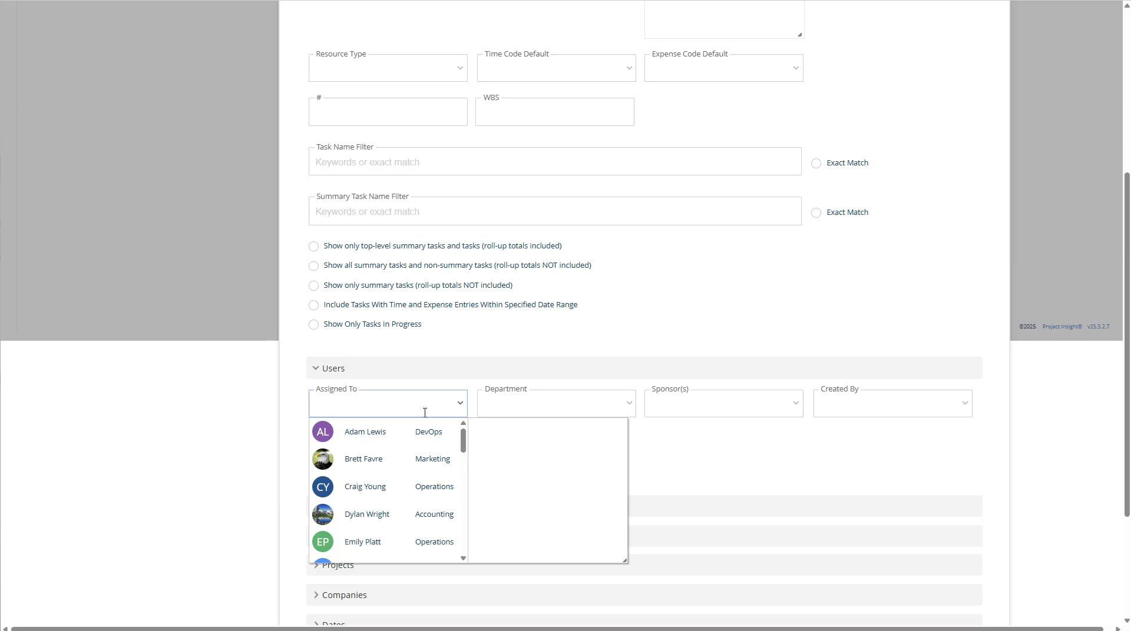
pyautogui.click(524, 407)
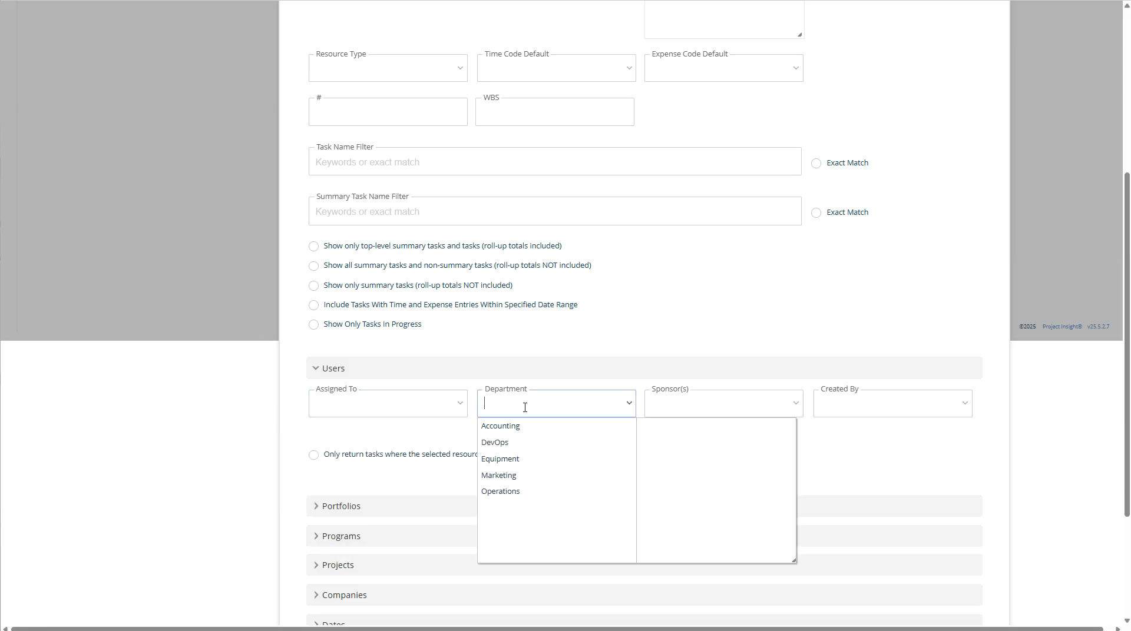
pyautogui.click(681, 410)
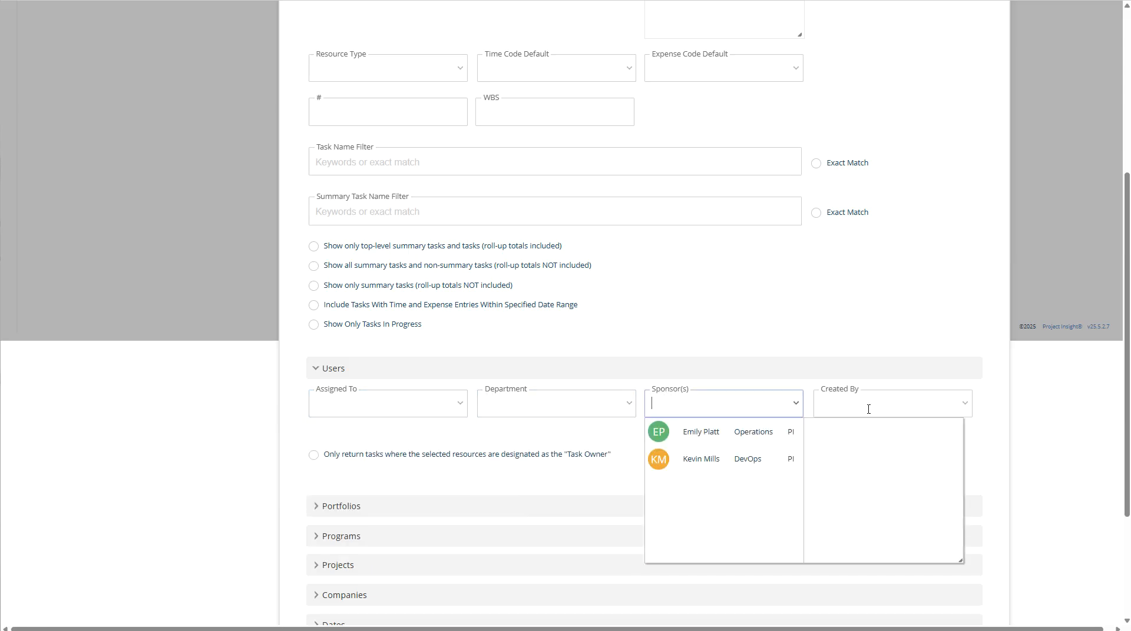
pyautogui.click(891, 410)
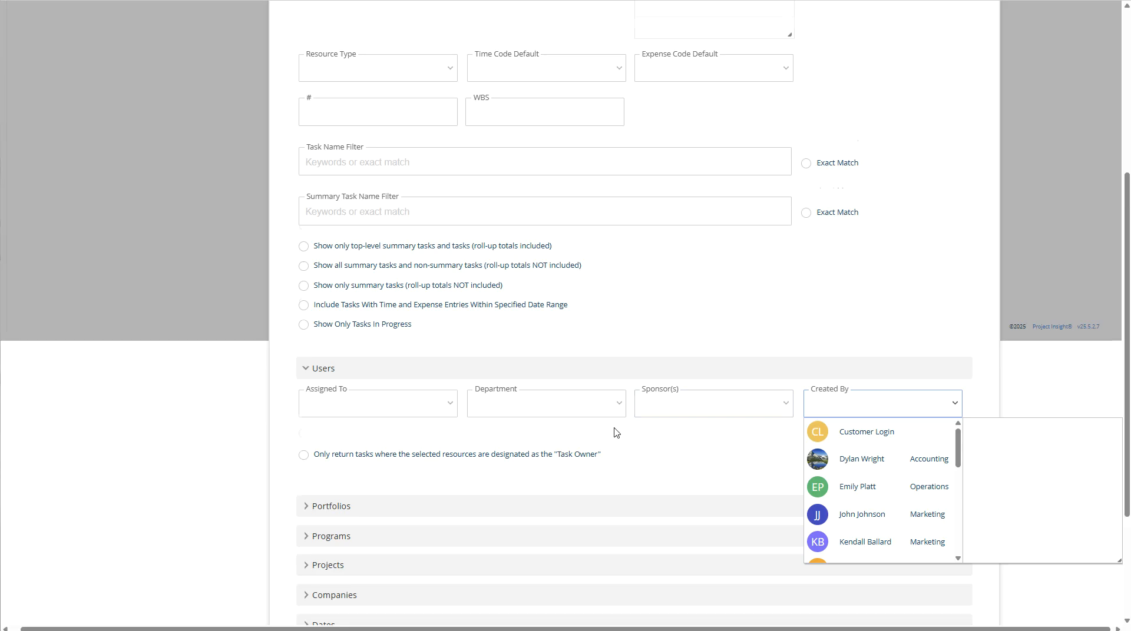
pyautogui.scroll(-2, 613, 429)
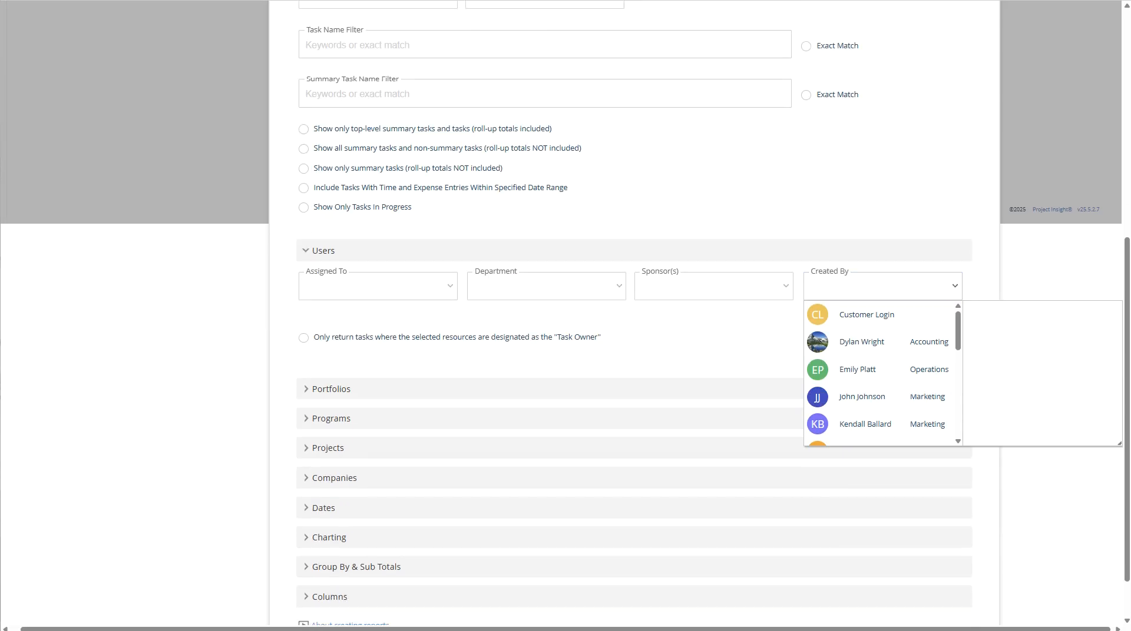
# - Expand the Portfolios and Programs sections and review the available open programs
pyautogui.click(309, 396)
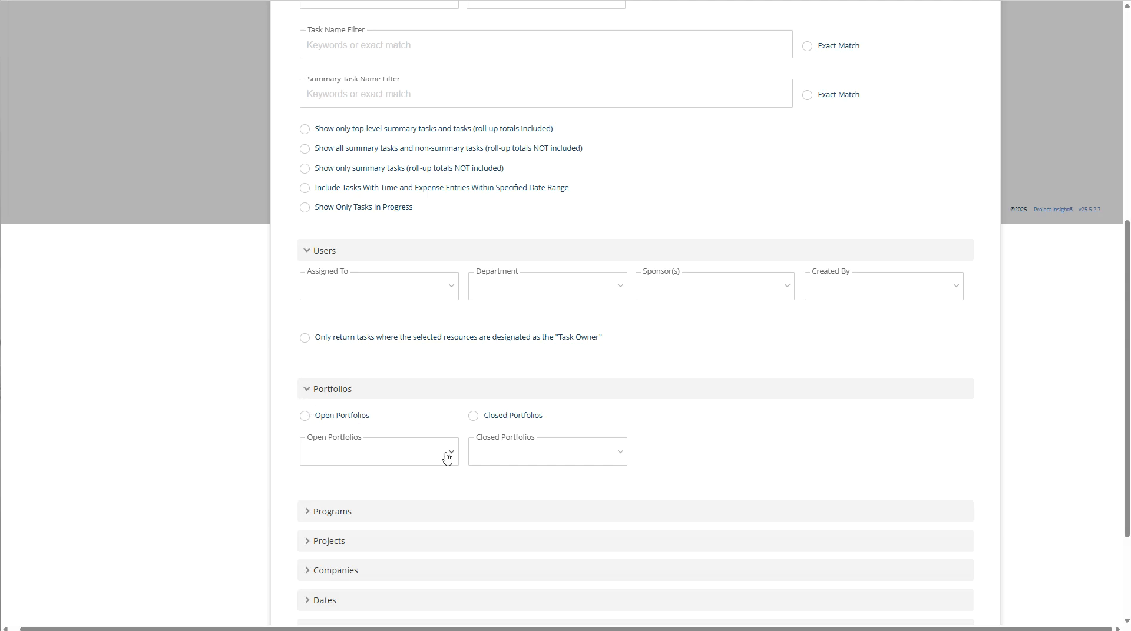
pyautogui.click(307, 513)
pyautogui.scroll(-2, 411, 484)
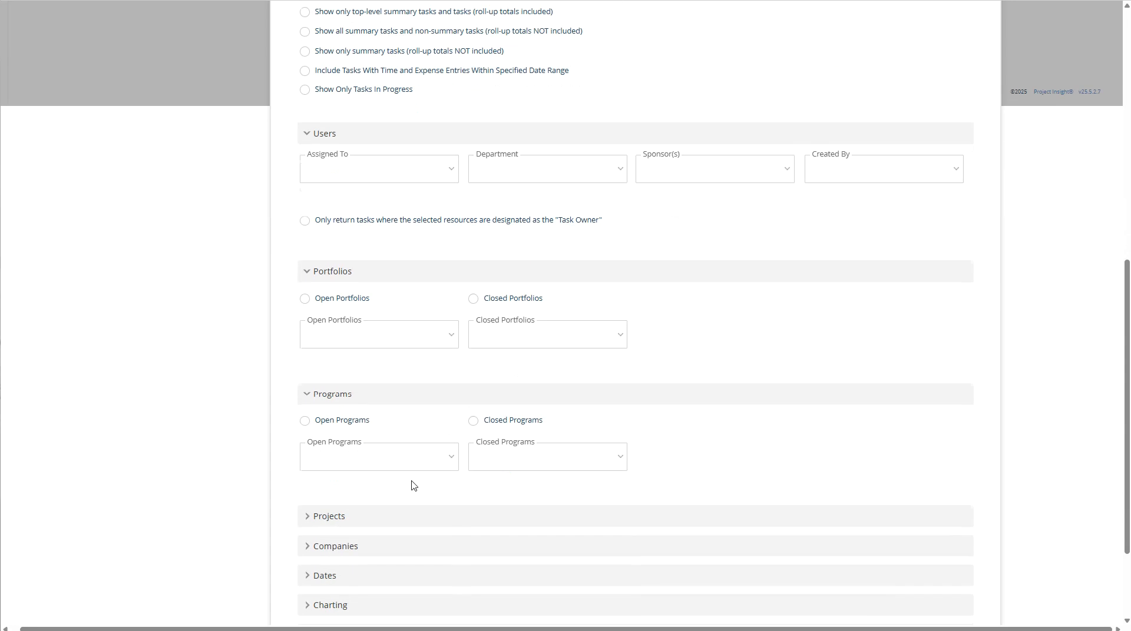
pyautogui.click(414, 465)
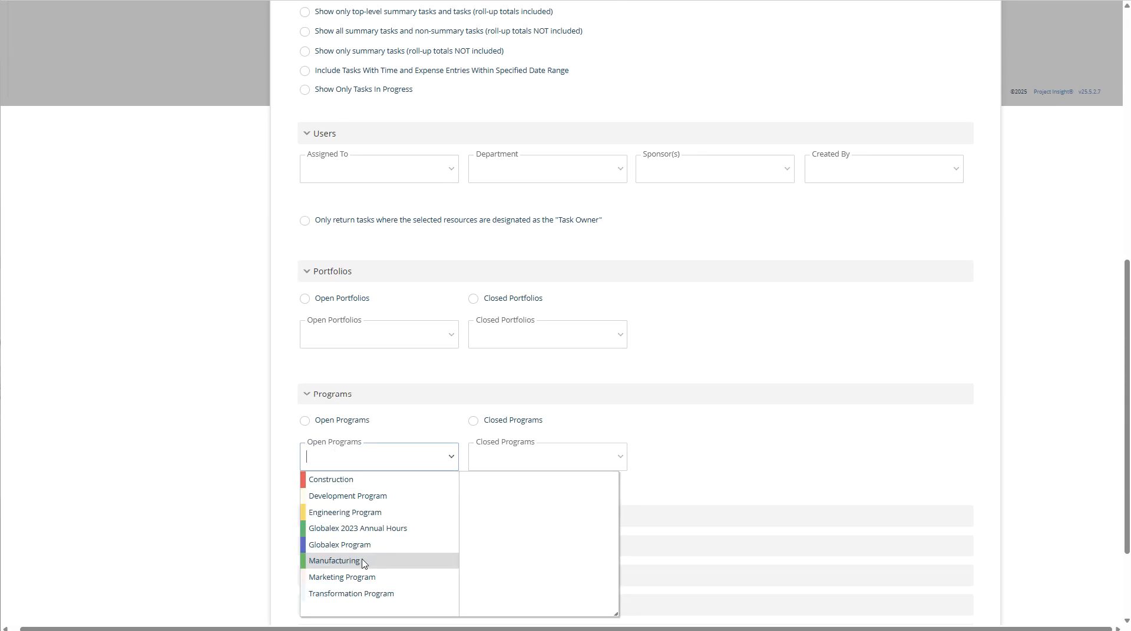
pyautogui.click(676, 458)
pyautogui.scroll(-2, 365, 471)
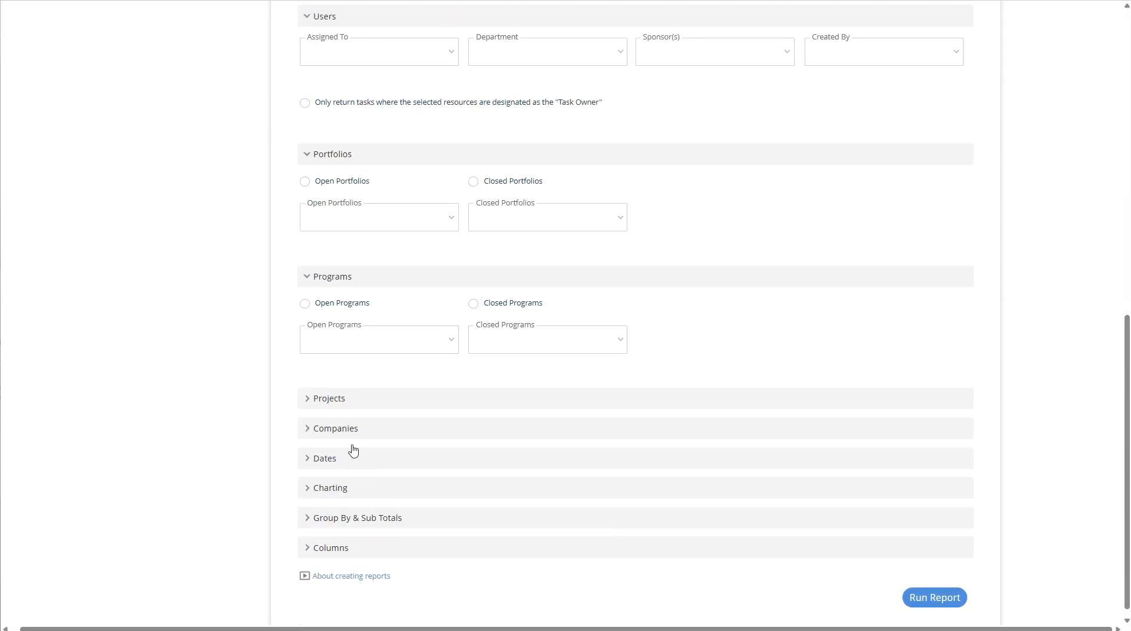
# - Expand the Projects and Companies sections to review their filter fields
pyautogui.click(310, 405)
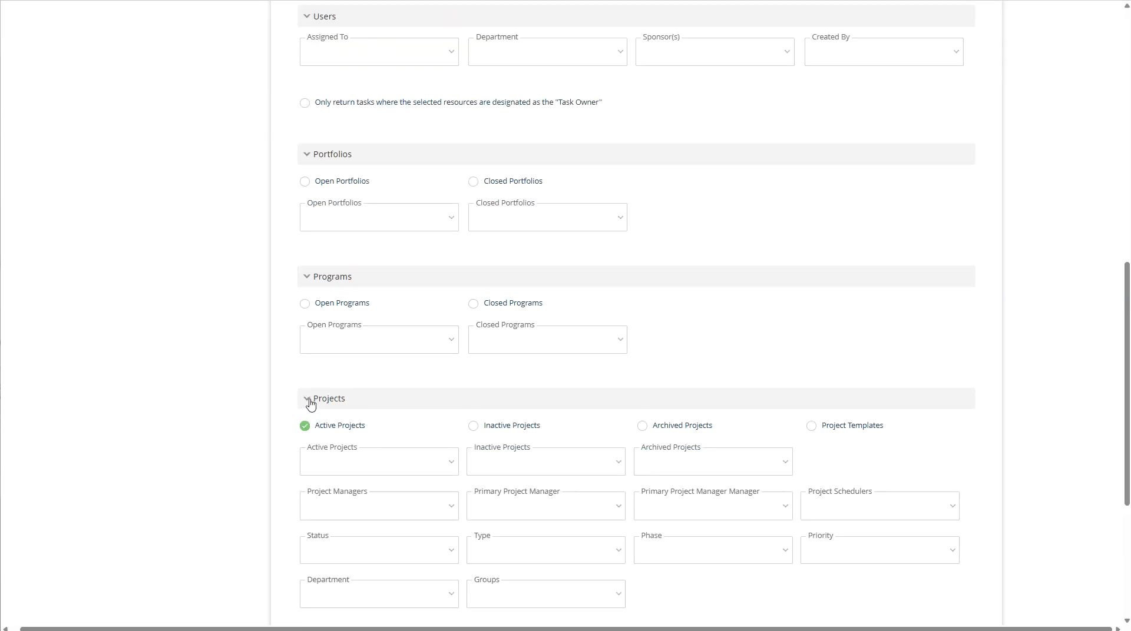
pyautogui.scroll(-3, 311, 405)
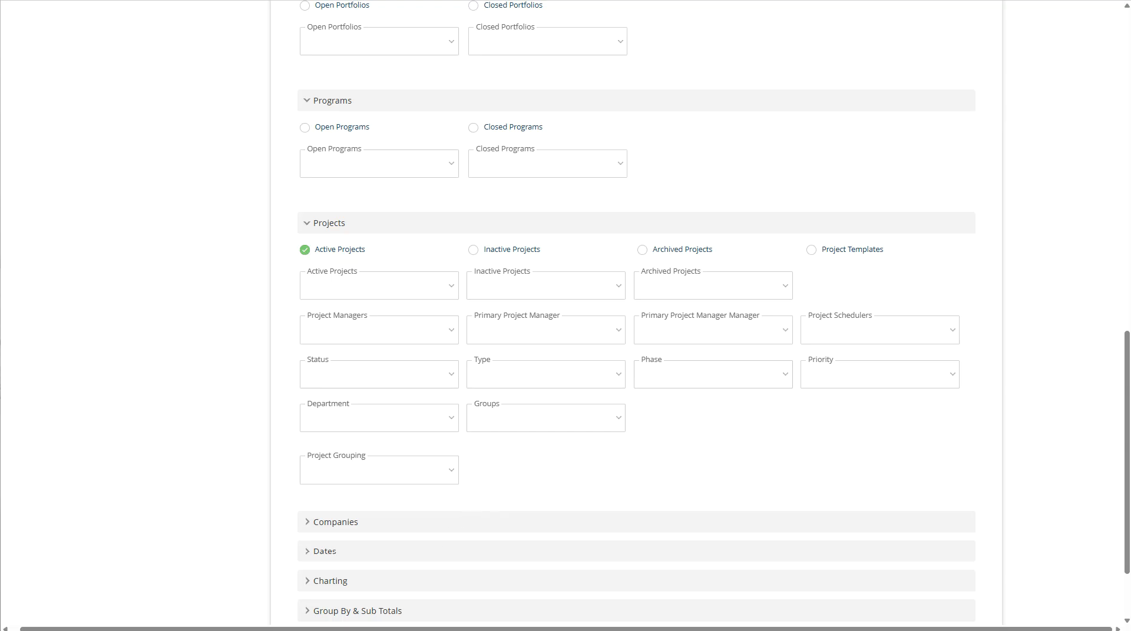
pyautogui.scroll(1, 373, 540)
pyautogui.scroll(-2, 353, 526)
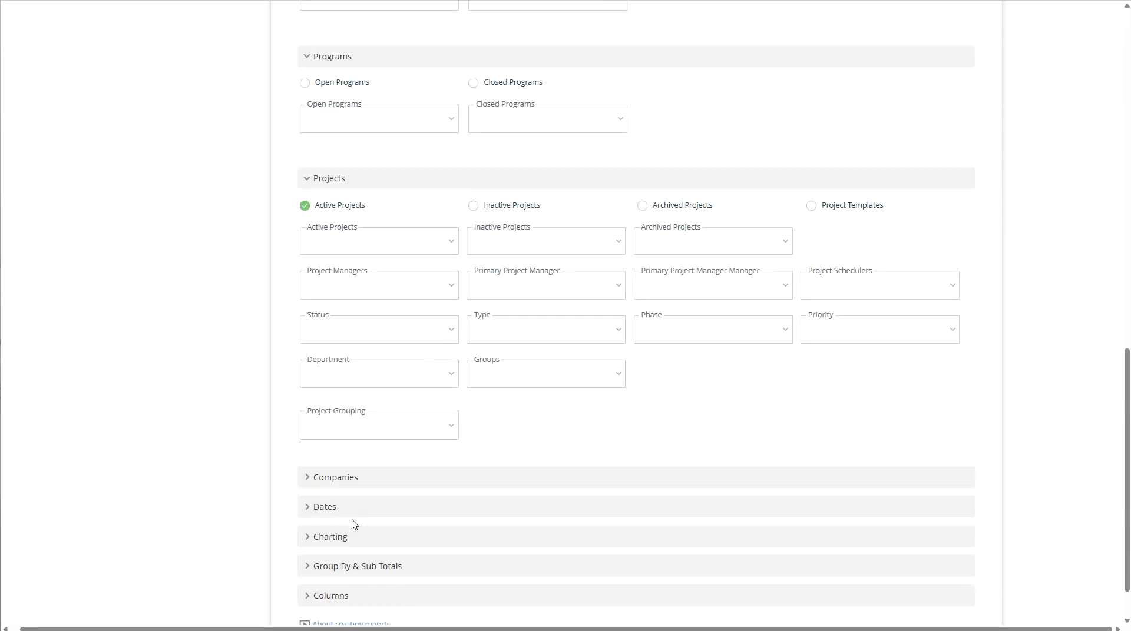
pyautogui.click(303, 480)
pyautogui.scroll(-2, 328, 475)
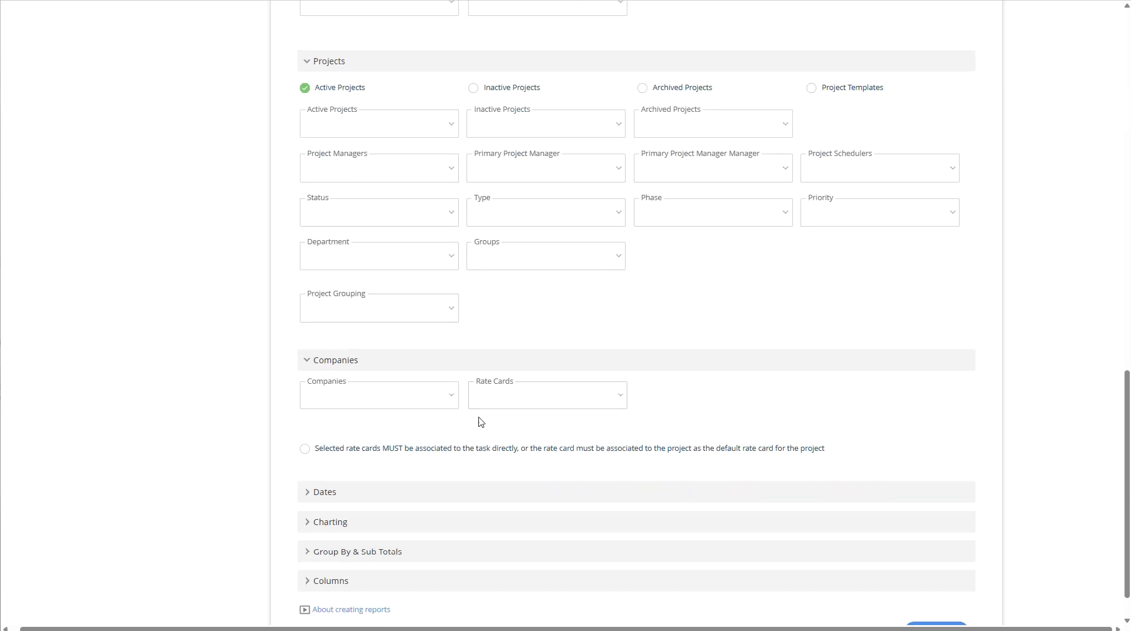
# - Expand the Charting section, review the chart type choices for Chart 1, and expand Chart 2
pyautogui.click(307, 524)
pyautogui.scroll(-3, 348, 497)
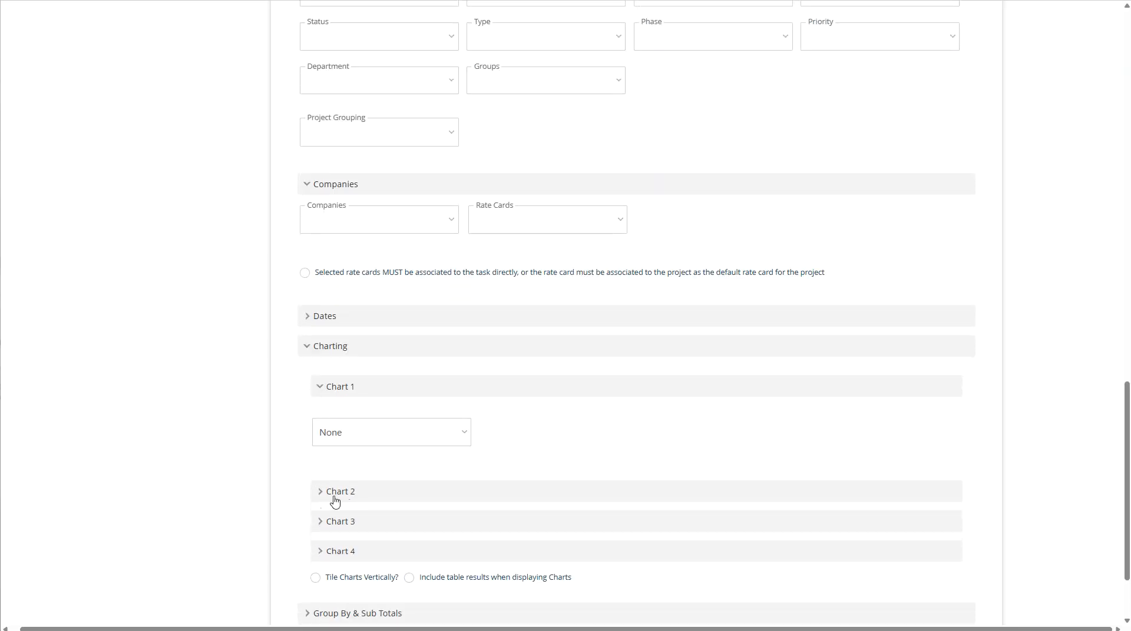
pyautogui.click(347, 434)
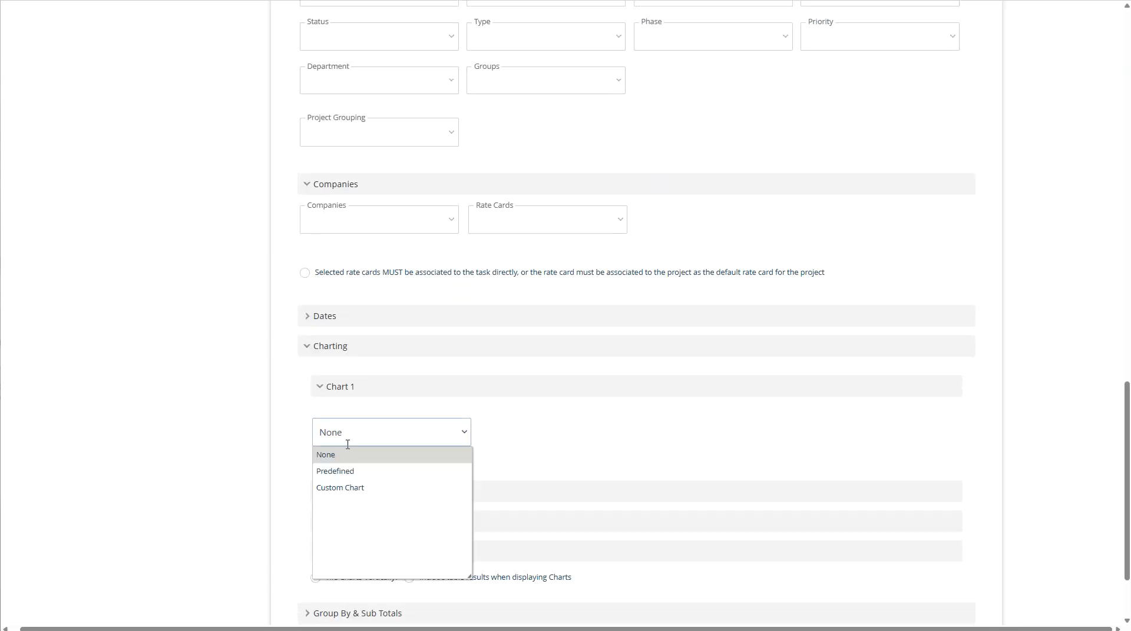
pyautogui.click(553, 443)
pyautogui.click(345, 498)
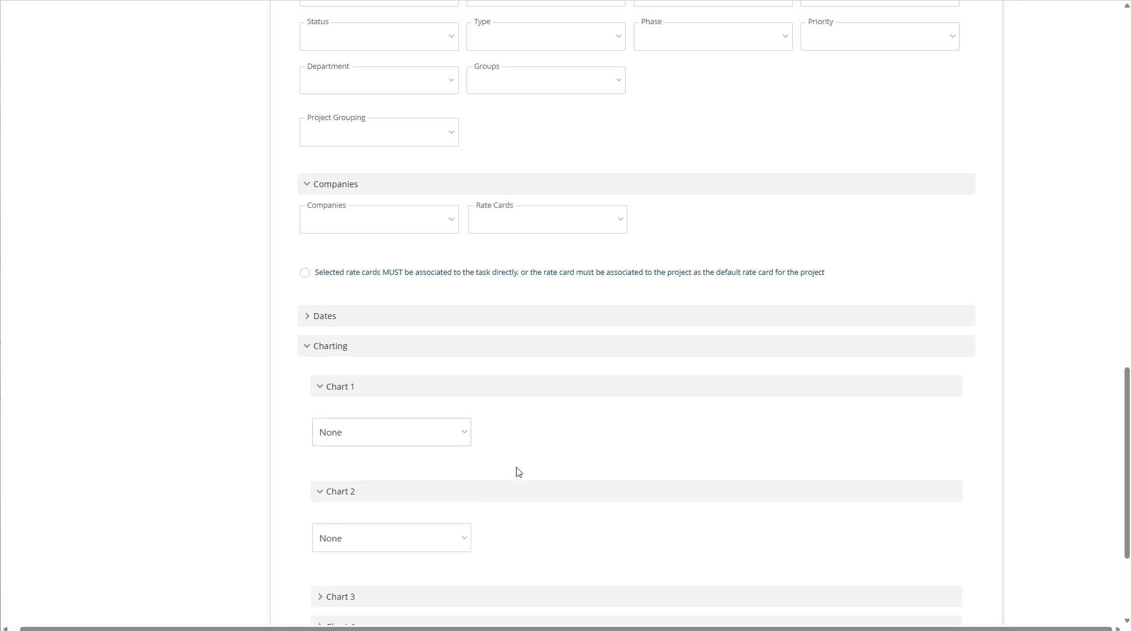
pyautogui.scroll(-3, 518, 473)
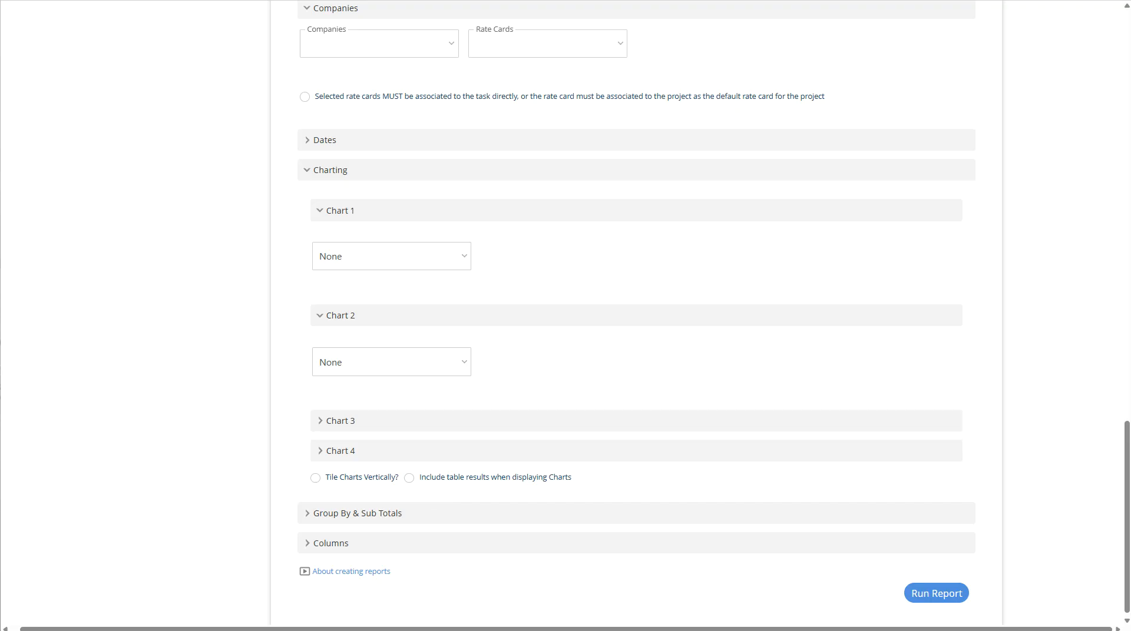
# - Expand Group By & Sub Totals and browse the list of columns available for grouping
pyautogui.click(311, 517)
pyautogui.scroll(-1, 353, 508)
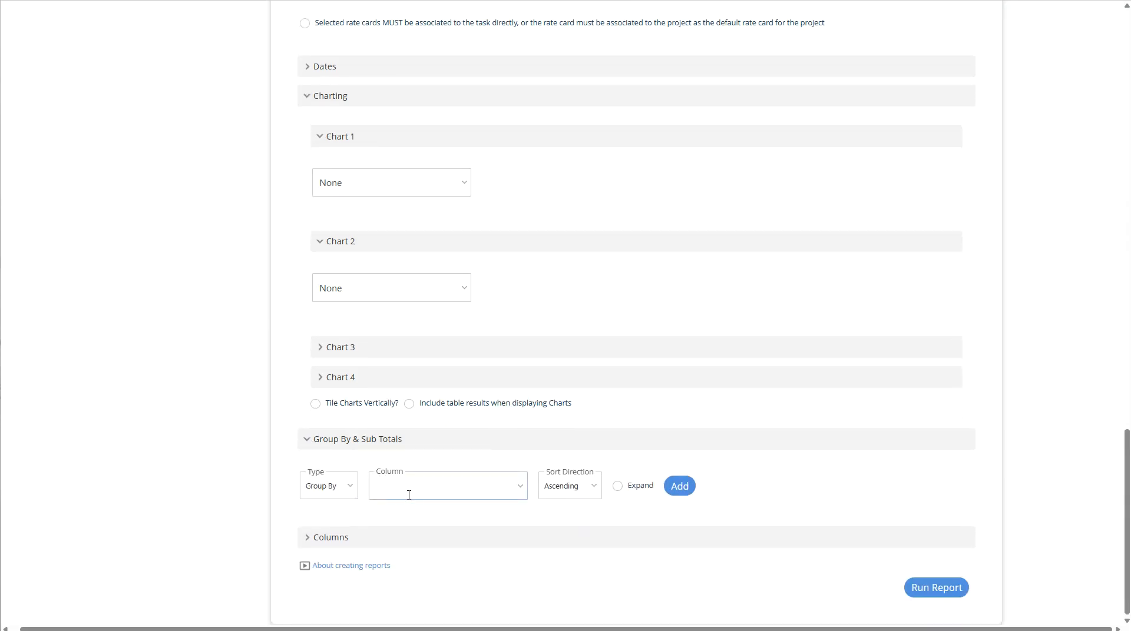
pyautogui.click(512, 485)
pyautogui.scroll(-1, 518, 490)
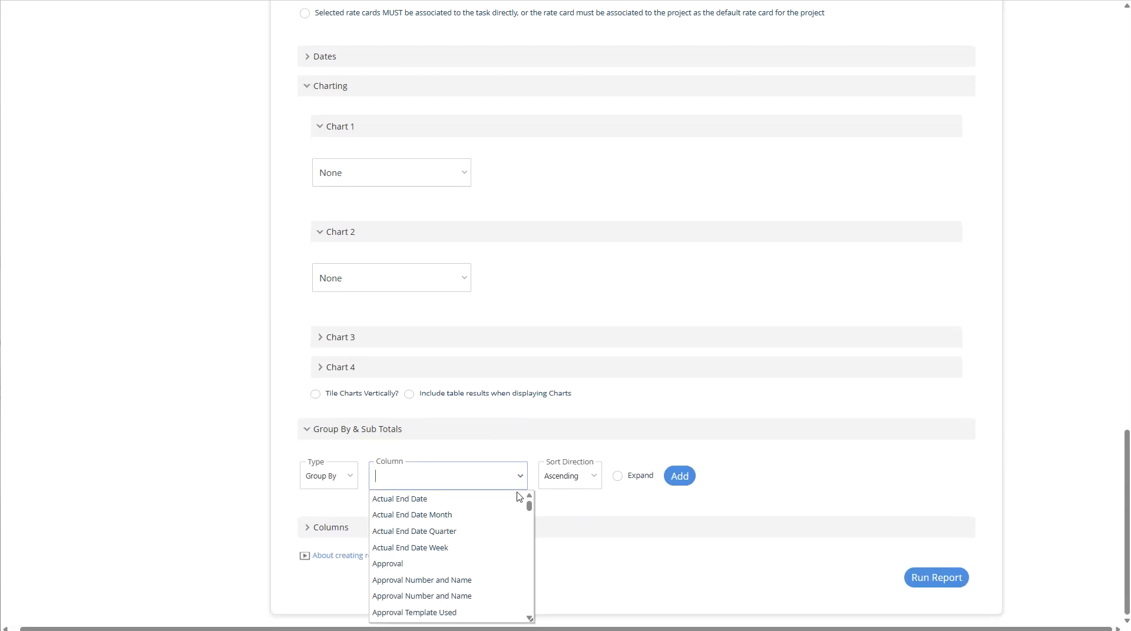
pyautogui.scroll(-2, 500, 527)
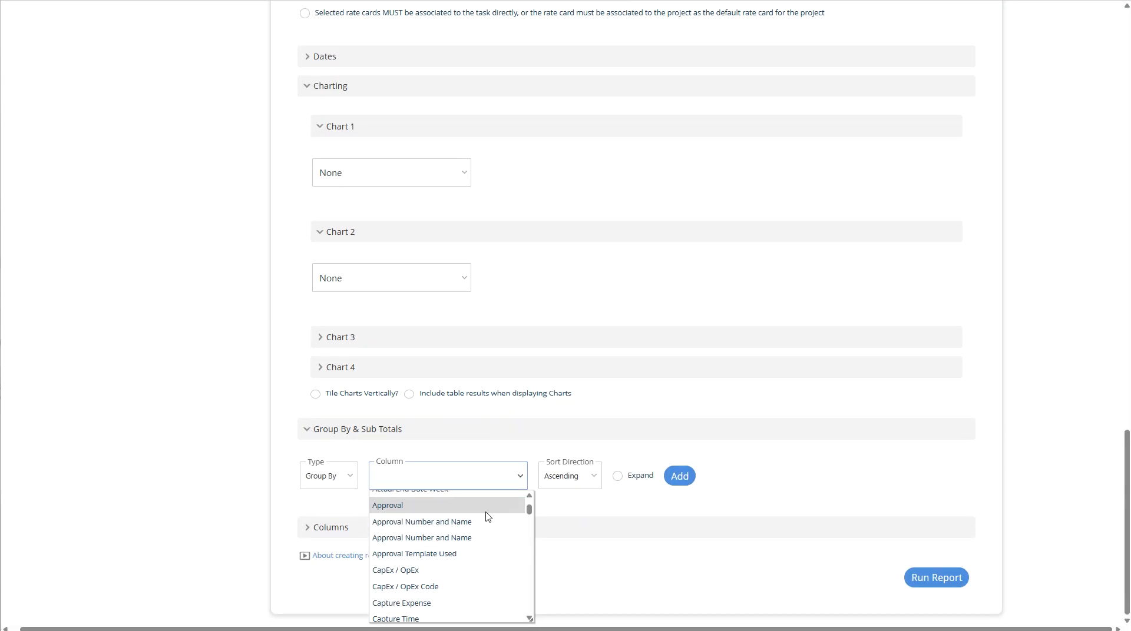
pyautogui.scroll(-3, 487, 531)
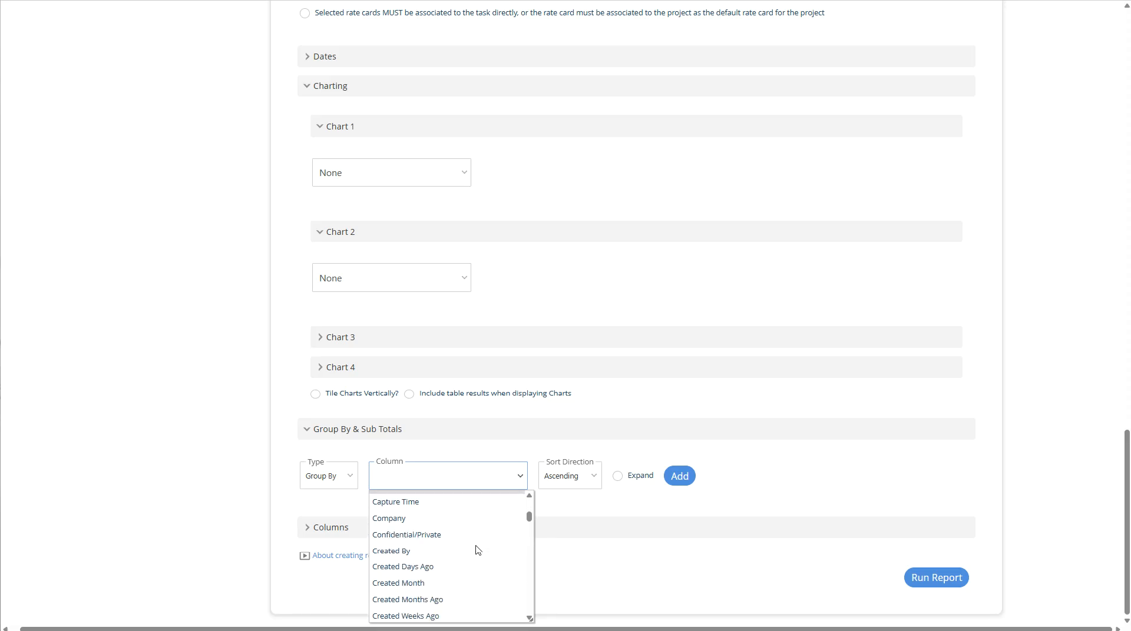
pyautogui.scroll(-2, 460, 533)
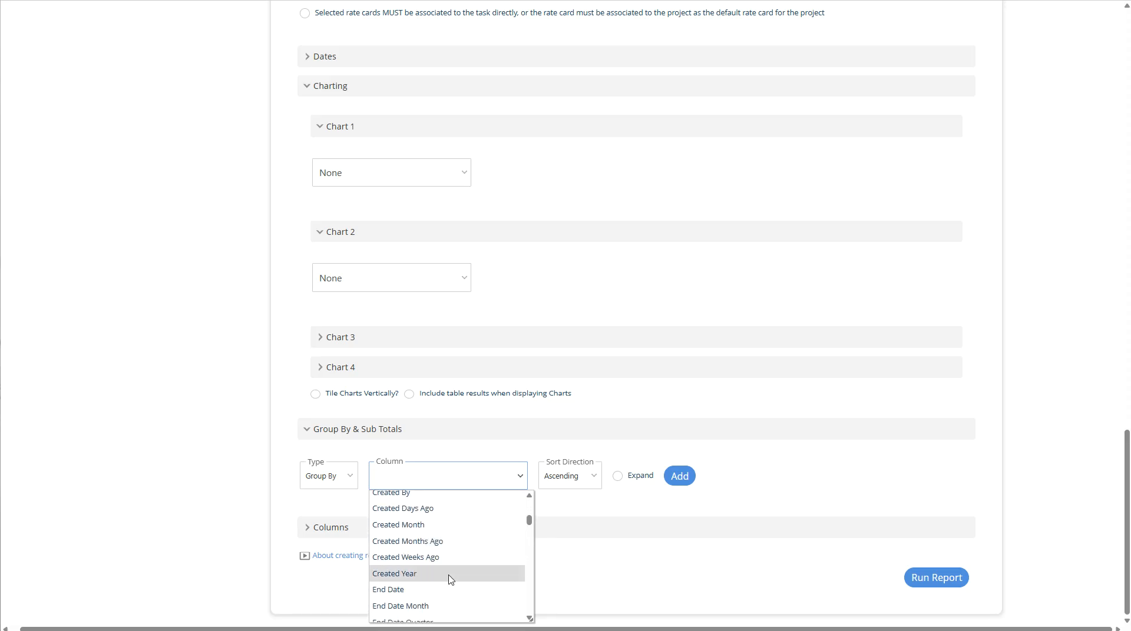
# - Expand the Columns section, scroll through the available columns and highlight Company
pyautogui.click(300, 522)
pyautogui.click(314, 536)
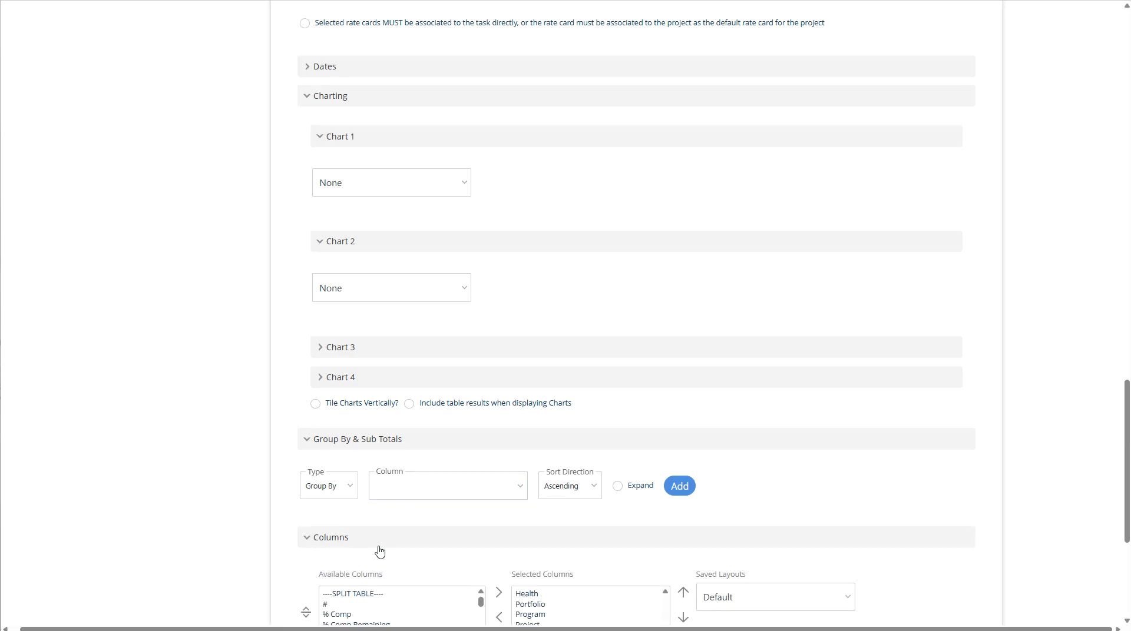
pyautogui.scroll(-3, 389, 551)
pyautogui.scroll(-2, 396, 548)
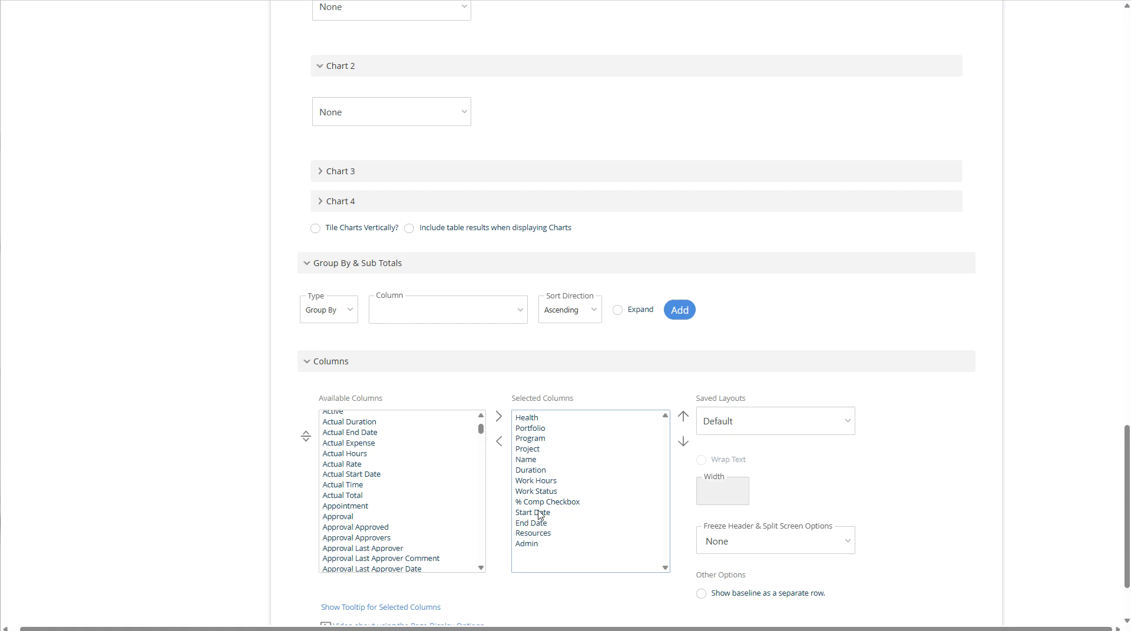
pyautogui.scroll(2, 404, 543)
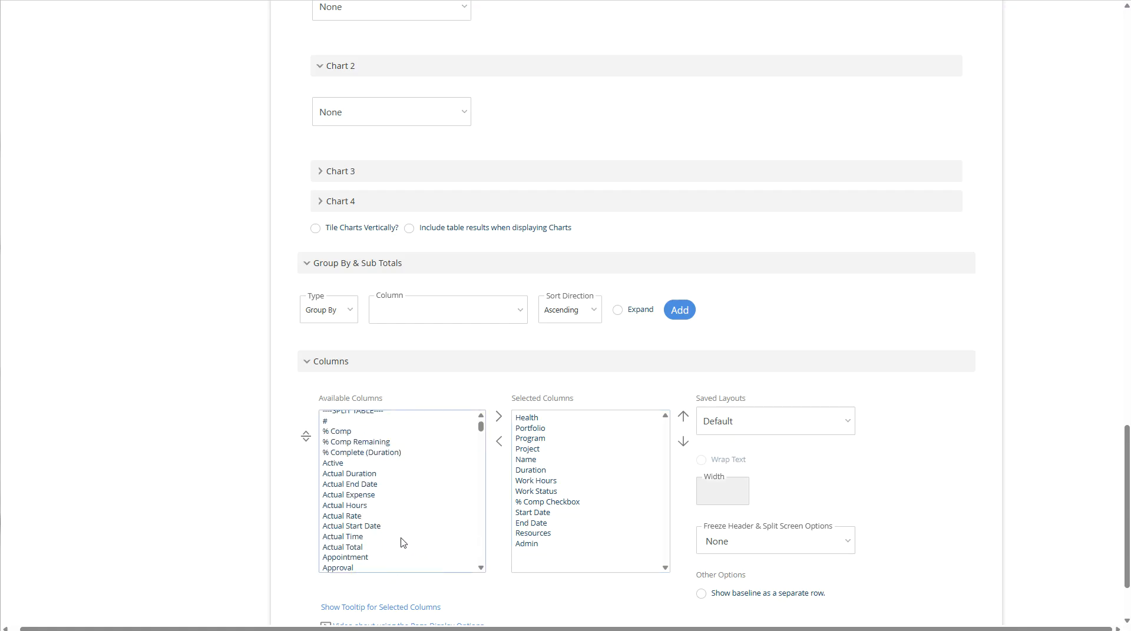
pyautogui.scroll(-8, 402, 542)
pyautogui.scroll(-10, 401, 542)
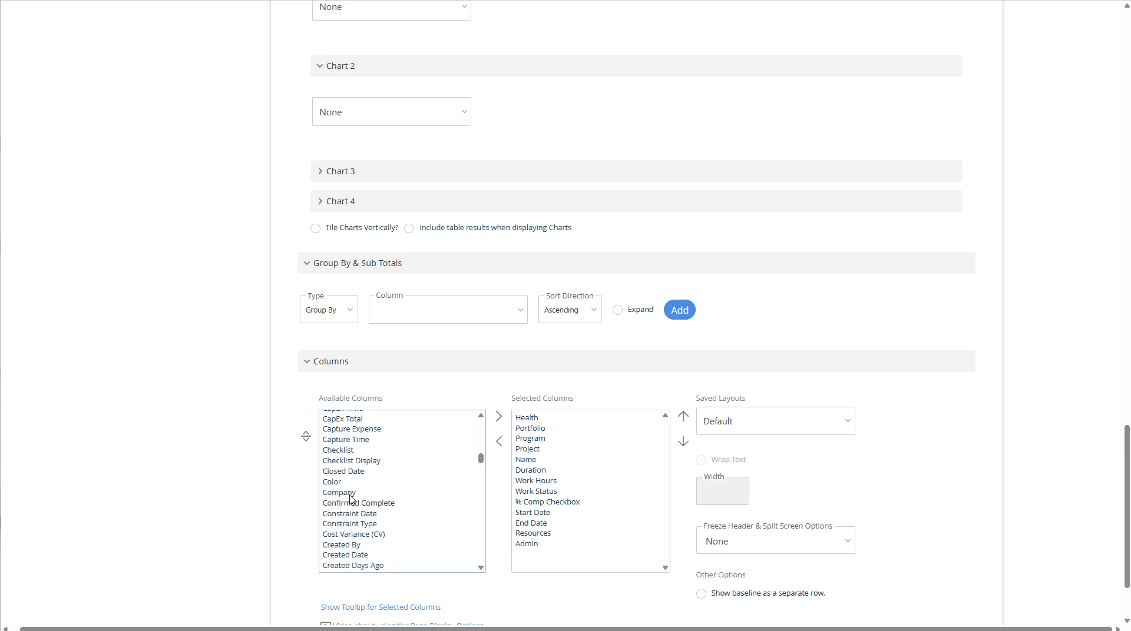
pyautogui.click(349, 495)
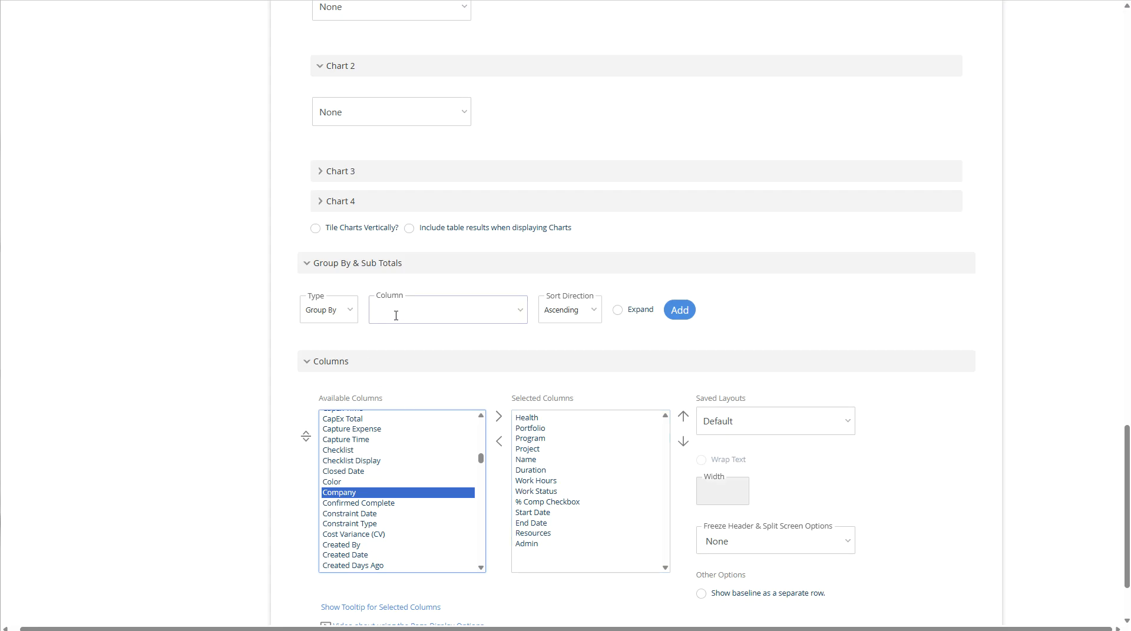
# - Browse the grouping column list once more, then run the report
pyautogui.click(519, 318)
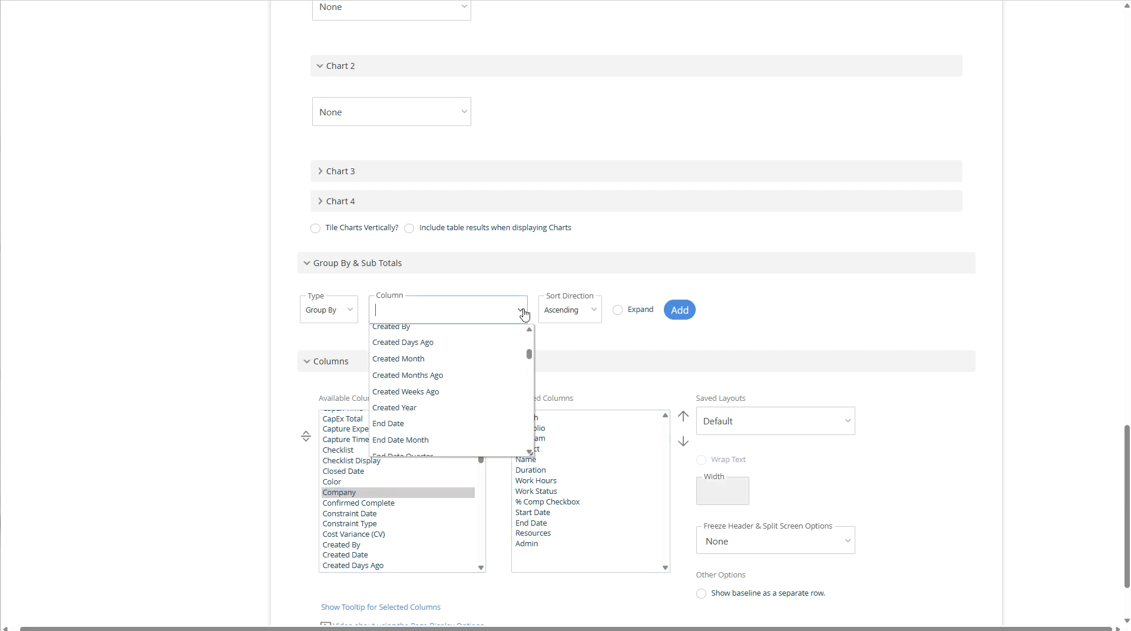
pyautogui.scroll(1, 477, 380)
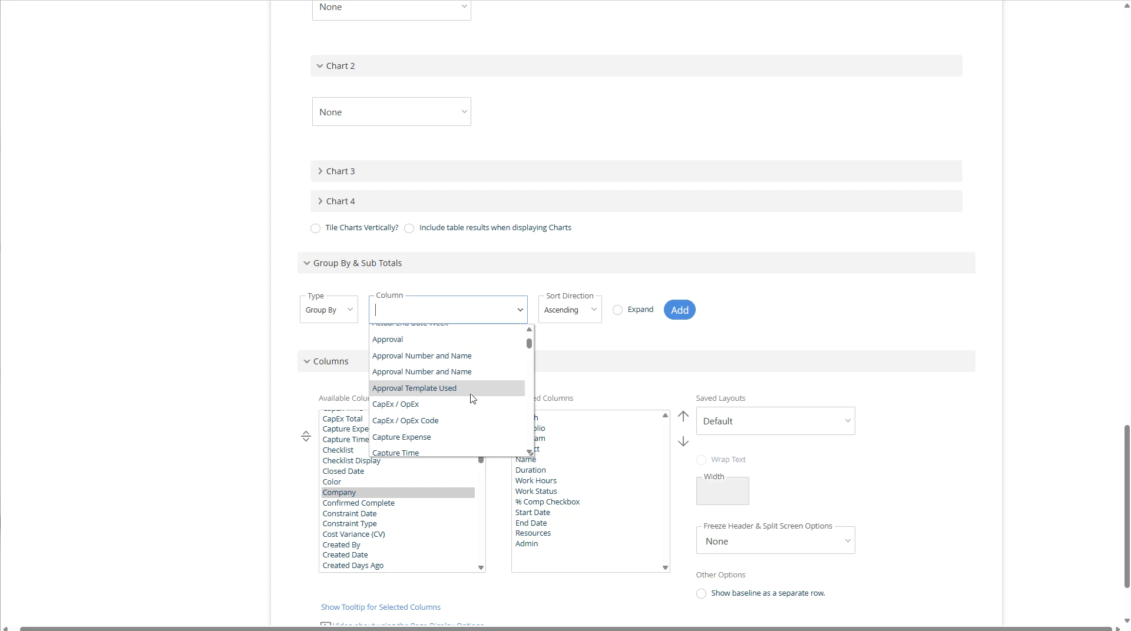
pyautogui.scroll(1, 475, 389)
pyautogui.scroll(-3, 471, 400)
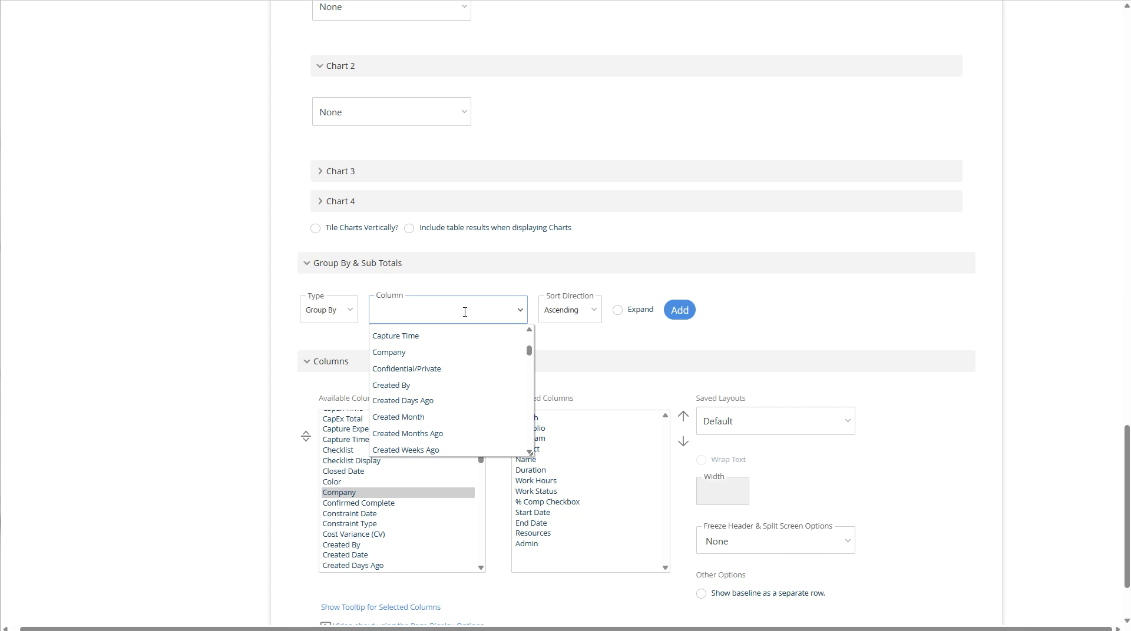
pyautogui.click(760, 340)
pyautogui.scroll(-2, 608, 558)
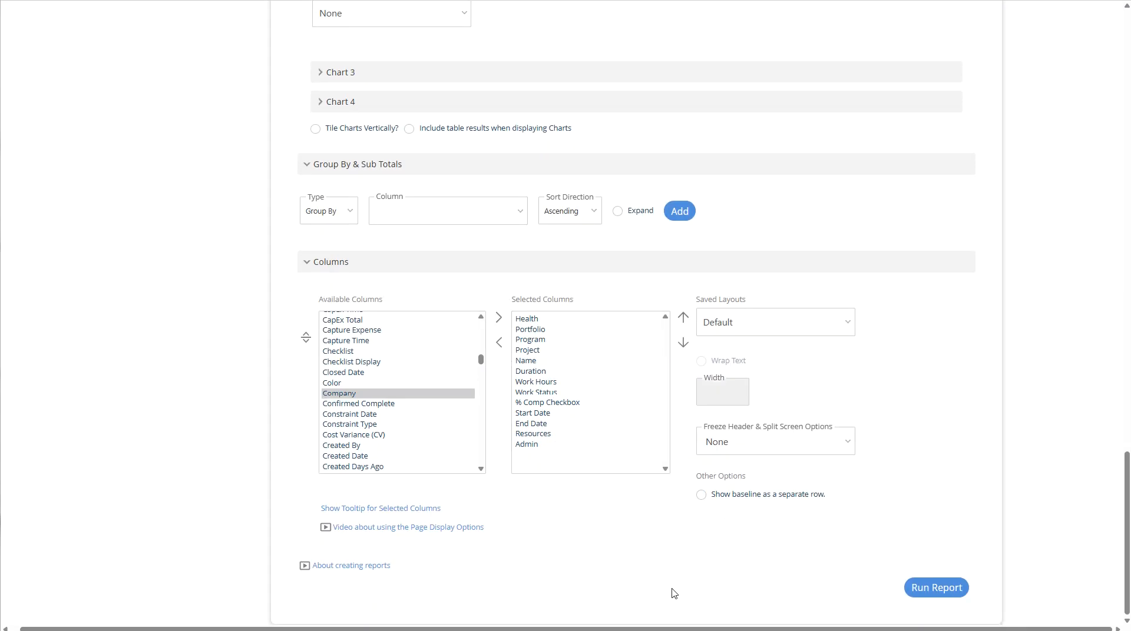
pyautogui.click(929, 590)
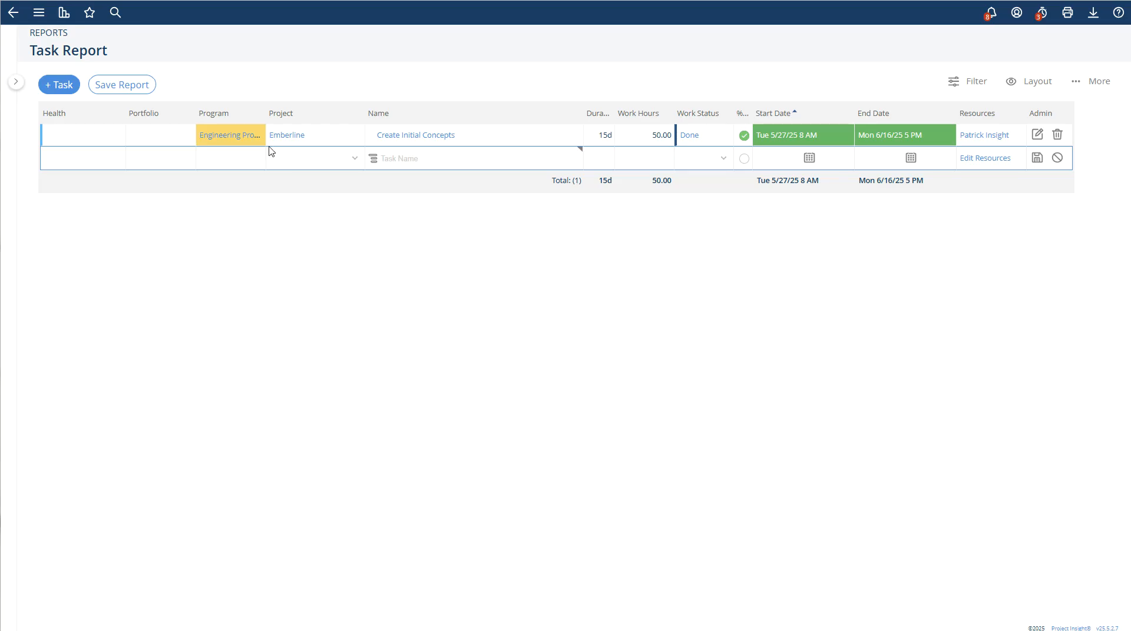
# - Widen the Program column and follow the Engineering Program link from the report row
pyautogui.moveTo(265, 117); pyautogui.dragTo(313, 126)
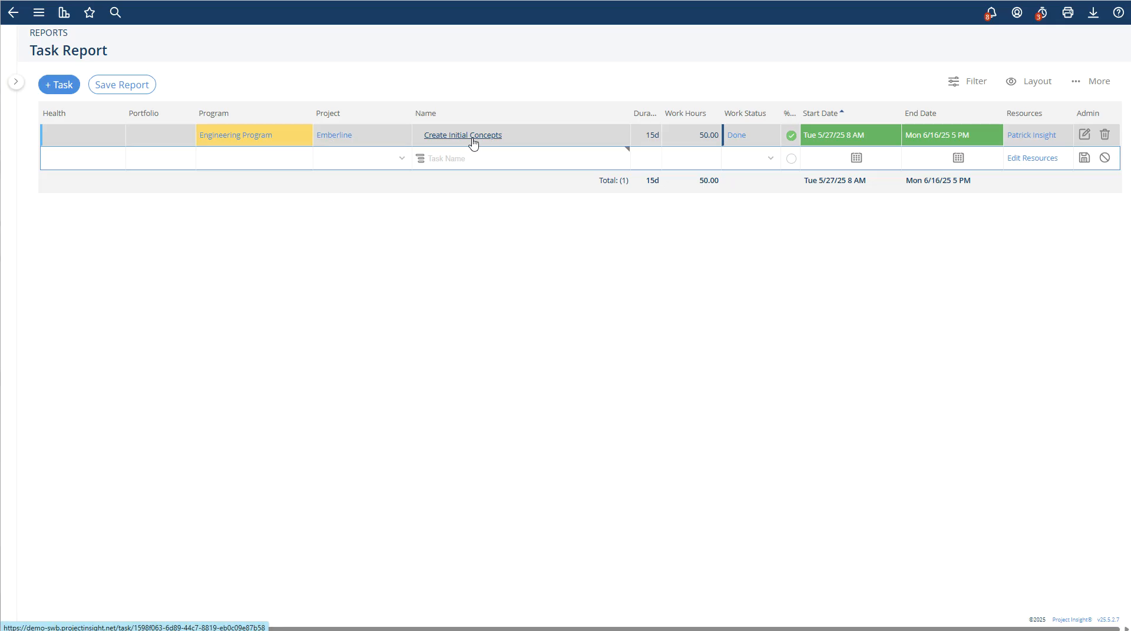
pyautogui.click(237, 140)
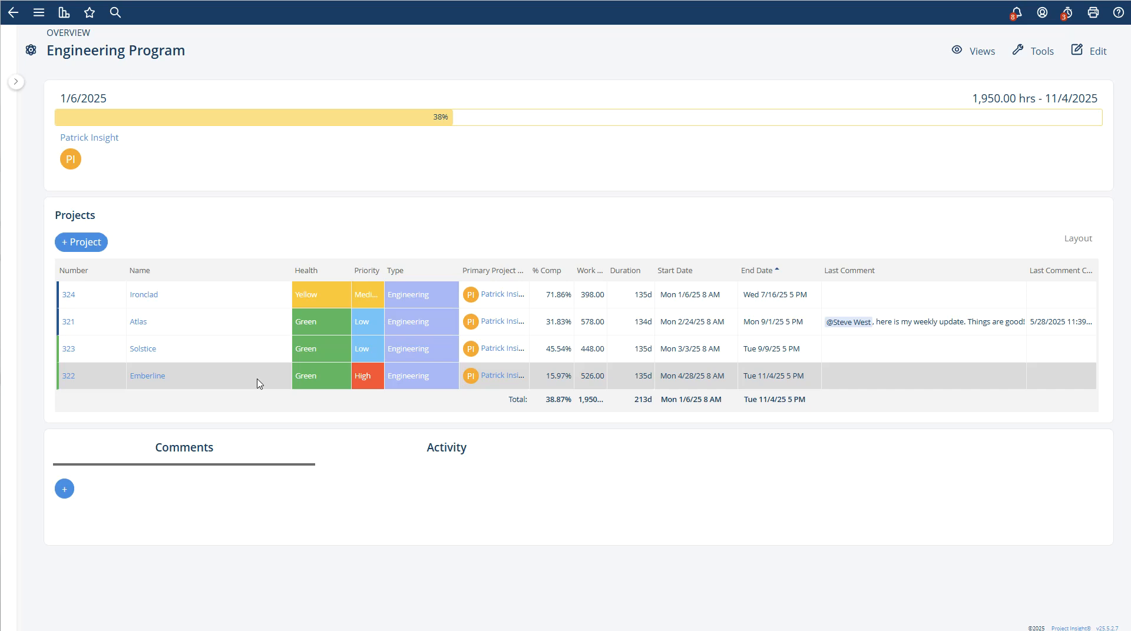
# - Open the Emberline project overview and scroll through its dashboard
pyautogui.click(145, 379)
pyautogui.scroll(-2, 451, 365)
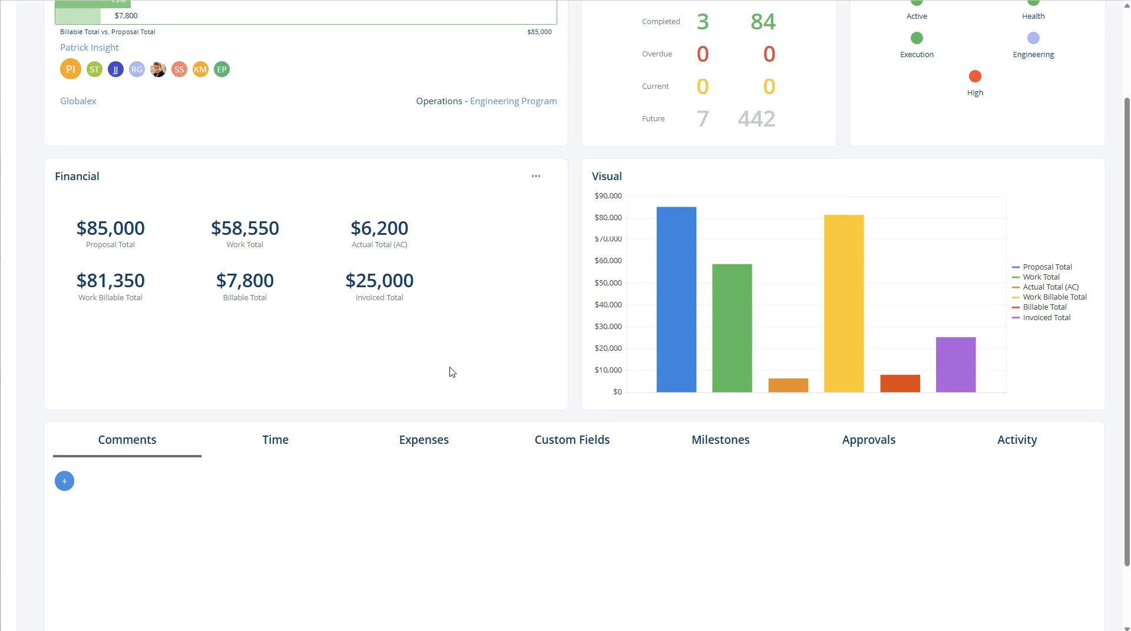
pyautogui.scroll(2, 451, 418)
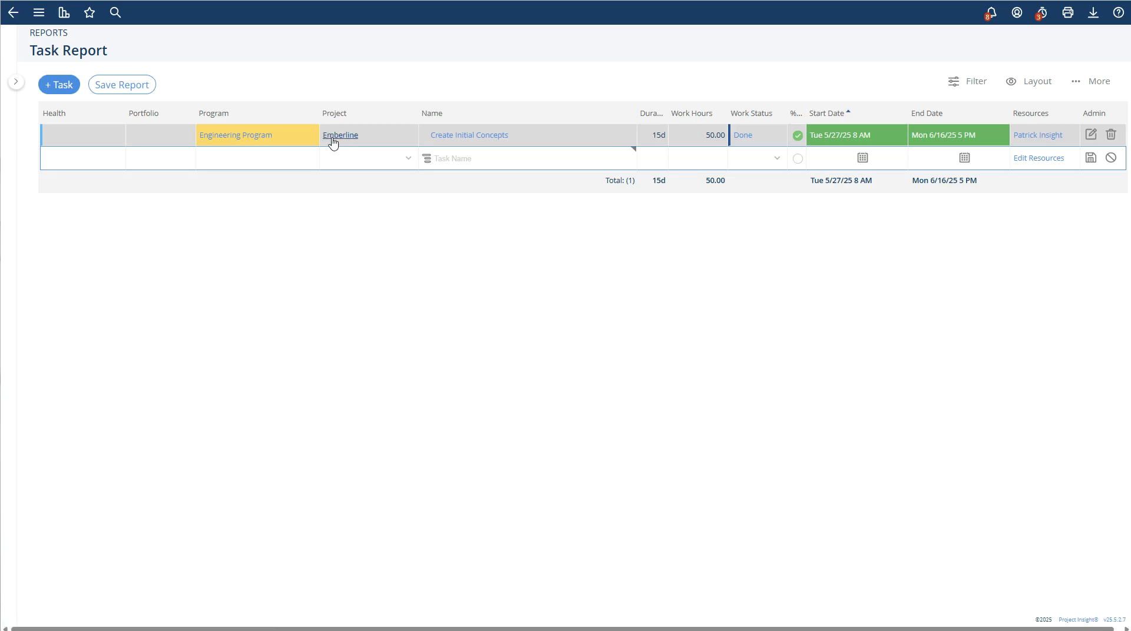
# - Navigate again from the report through Engineering Program to Emberline and open its Views menu
pyautogui.click(256, 140)
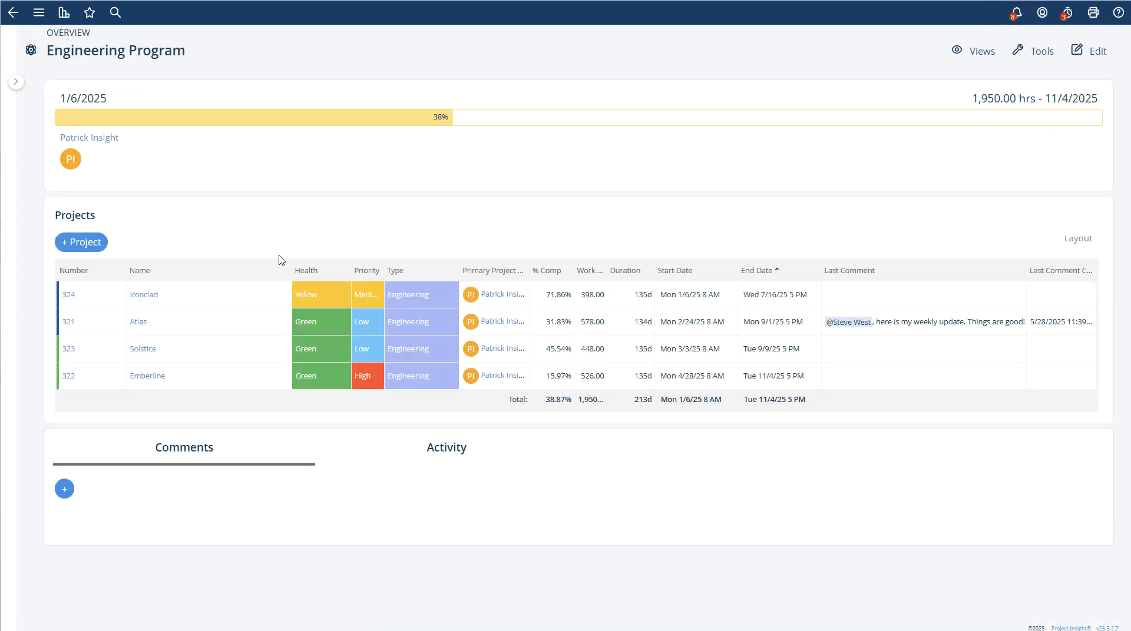
pyautogui.click(148, 377)
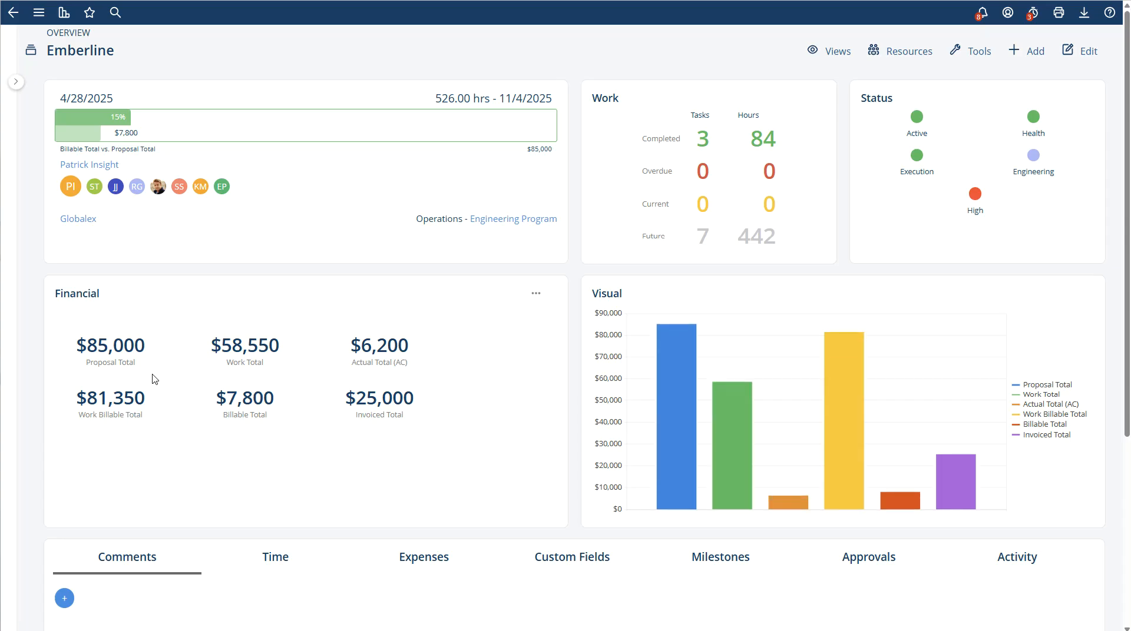
pyautogui.click(827, 54)
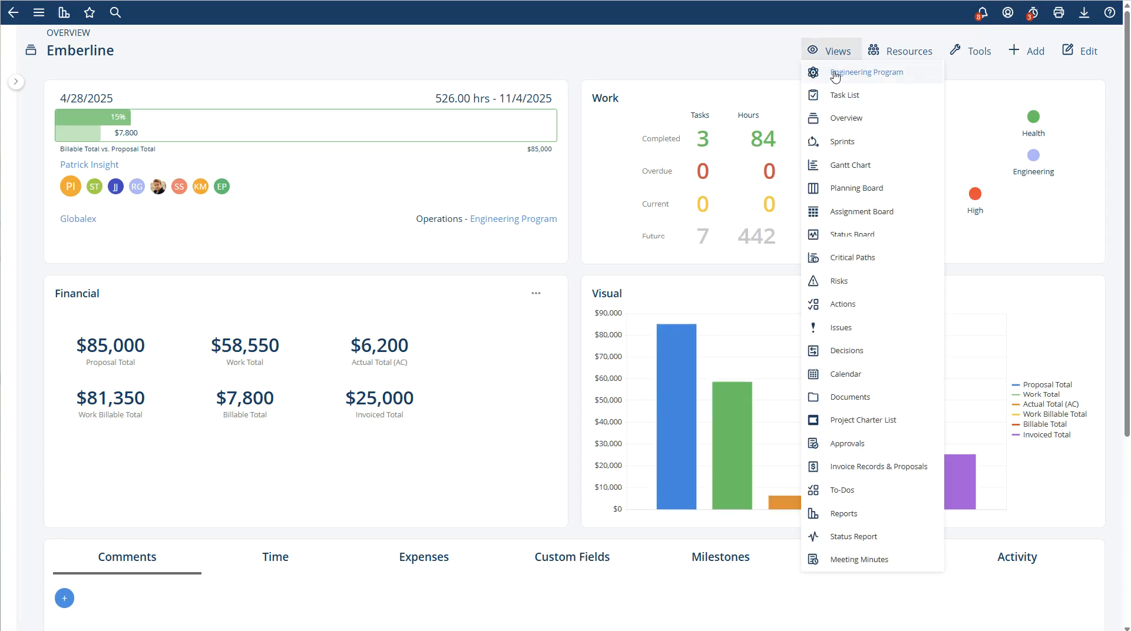
pyautogui.click(836, 97)
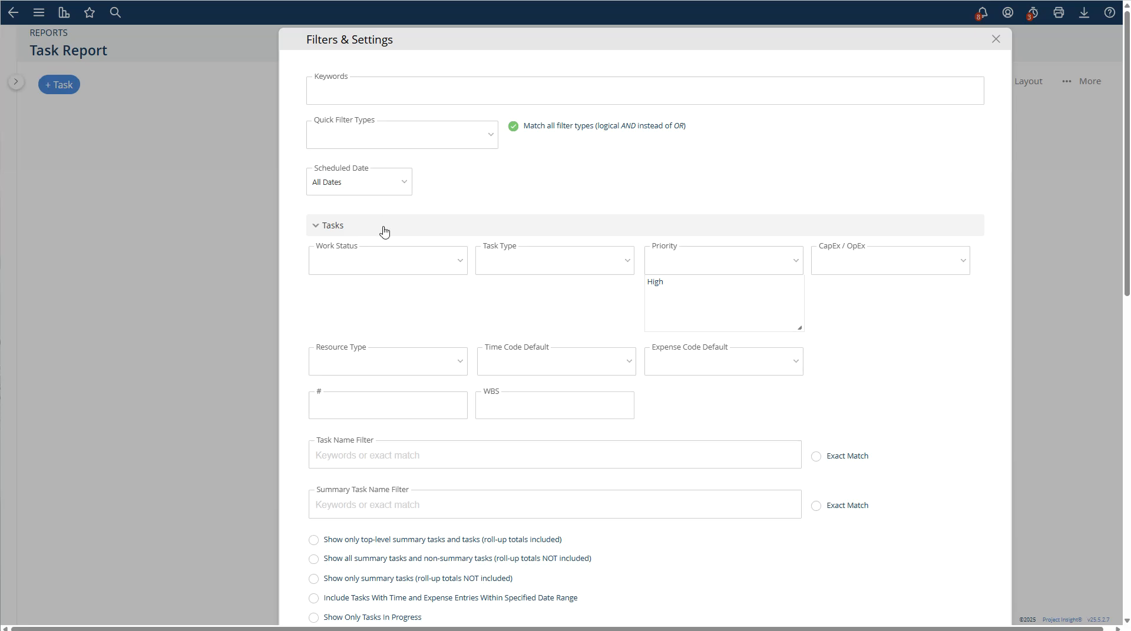
# - Toggle the High entry in the Priority filter and scroll through the filter sections to the grouping settings
pyautogui.scroll(-5, 382, 277)
pyautogui.scroll(4, 401, 301)
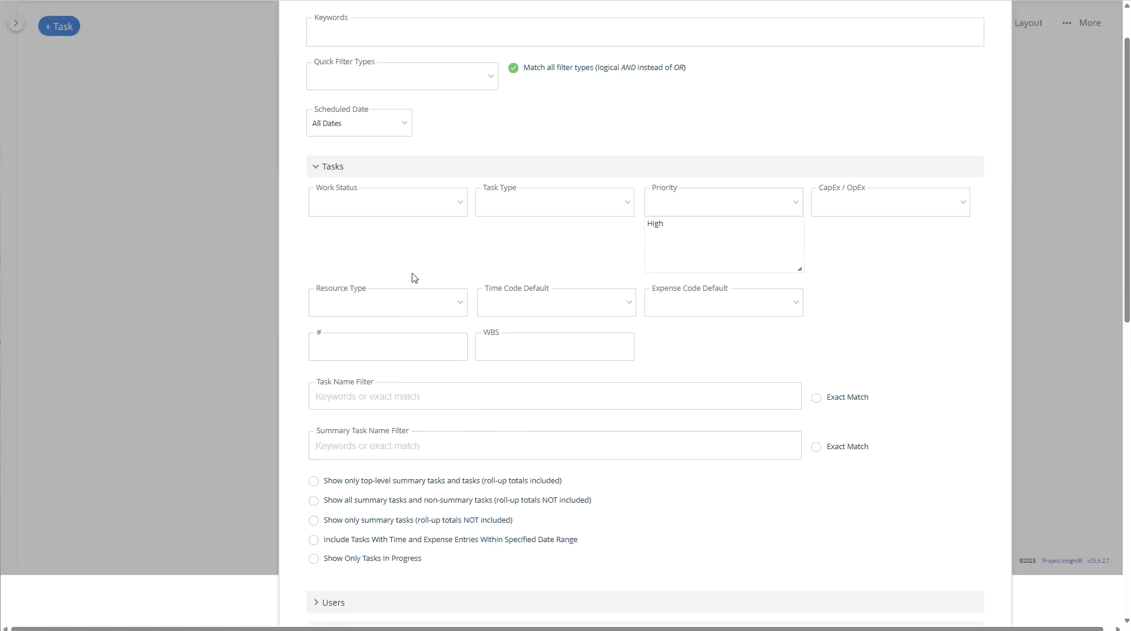
pyautogui.click(669, 229)
pyautogui.click(669, 225)
pyautogui.scroll(-8, 538, 383)
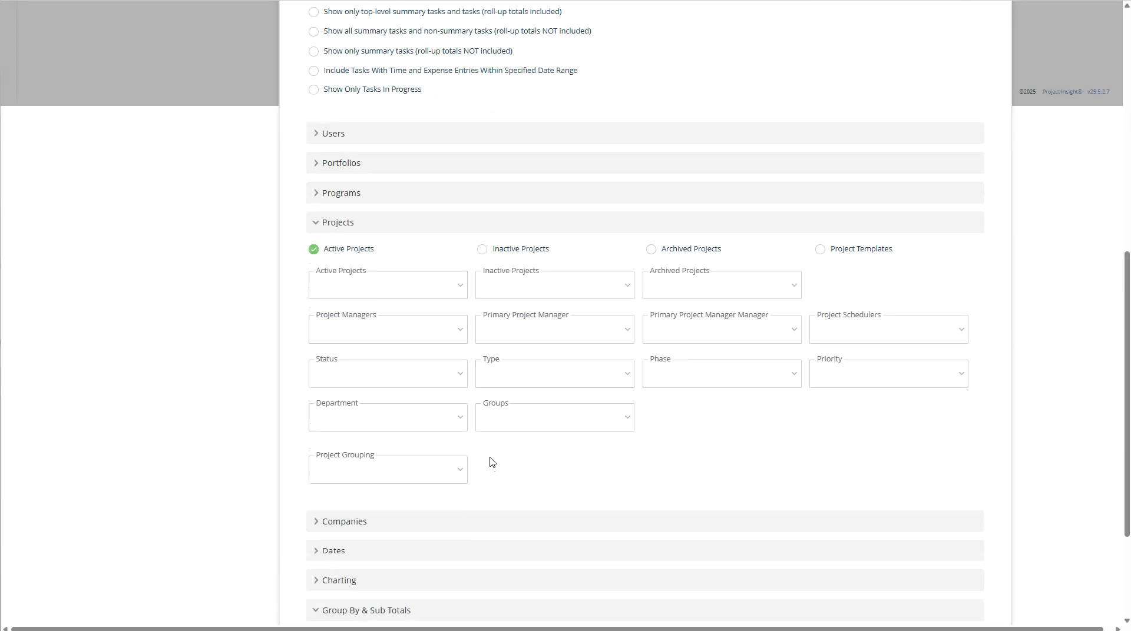
pyautogui.scroll(-3, 491, 465)
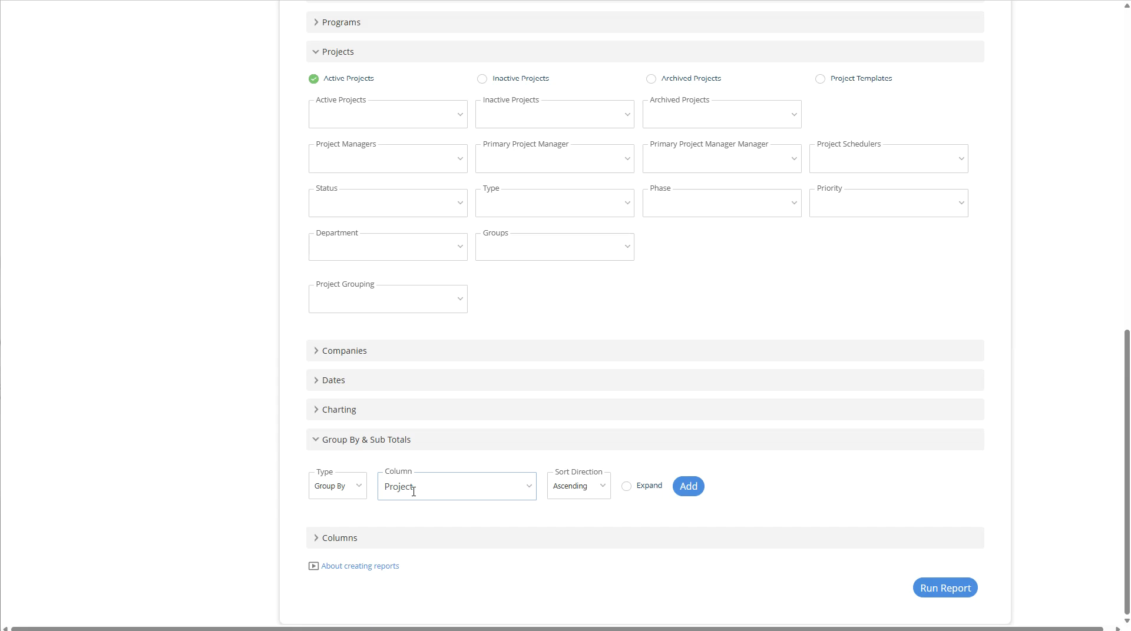
pyautogui.scroll(12, 543, 449)
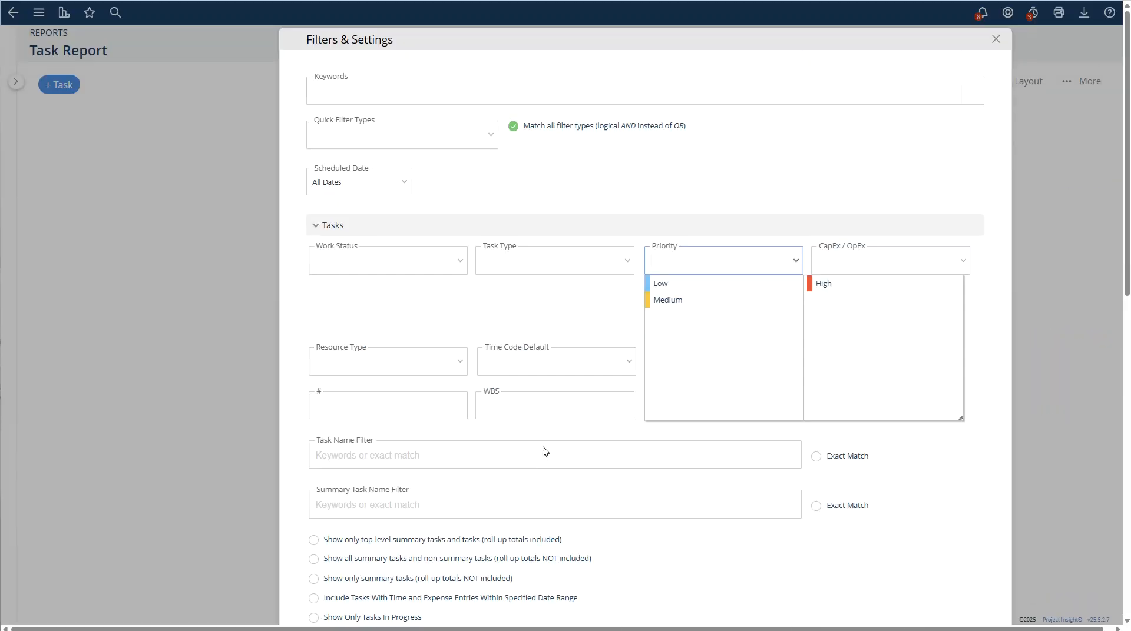
# - Set the Scheduled Date filter to All Dates and run the report
pyautogui.click(404, 187)
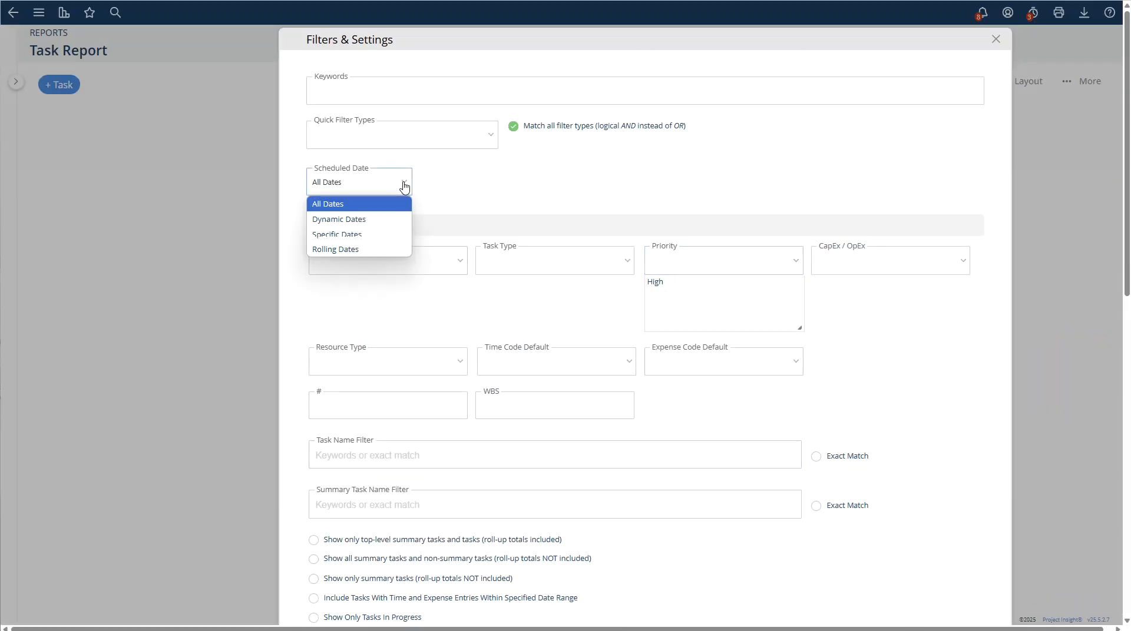
pyautogui.click(378, 206)
pyautogui.scroll(-5, 706, 371)
pyautogui.scroll(-7, 805, 393)
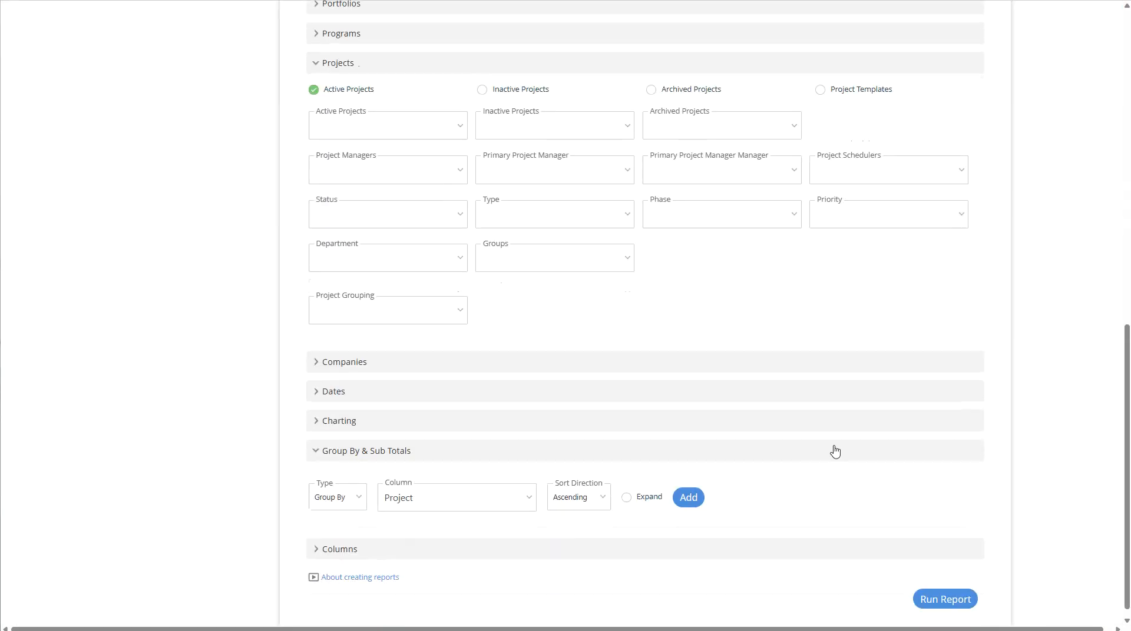
pyautogui.click(927, 589)
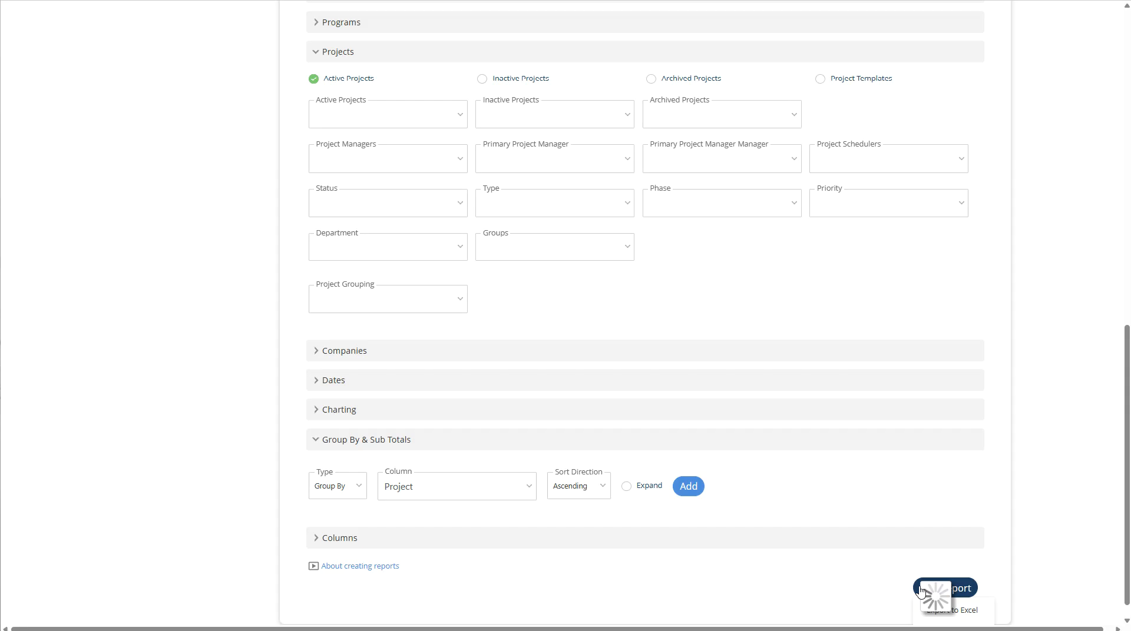
# - Open the Save Report dialog, review its Share, Description and Schedule tabs, and cancel
pyautogui.scroll(1, 589, 359)
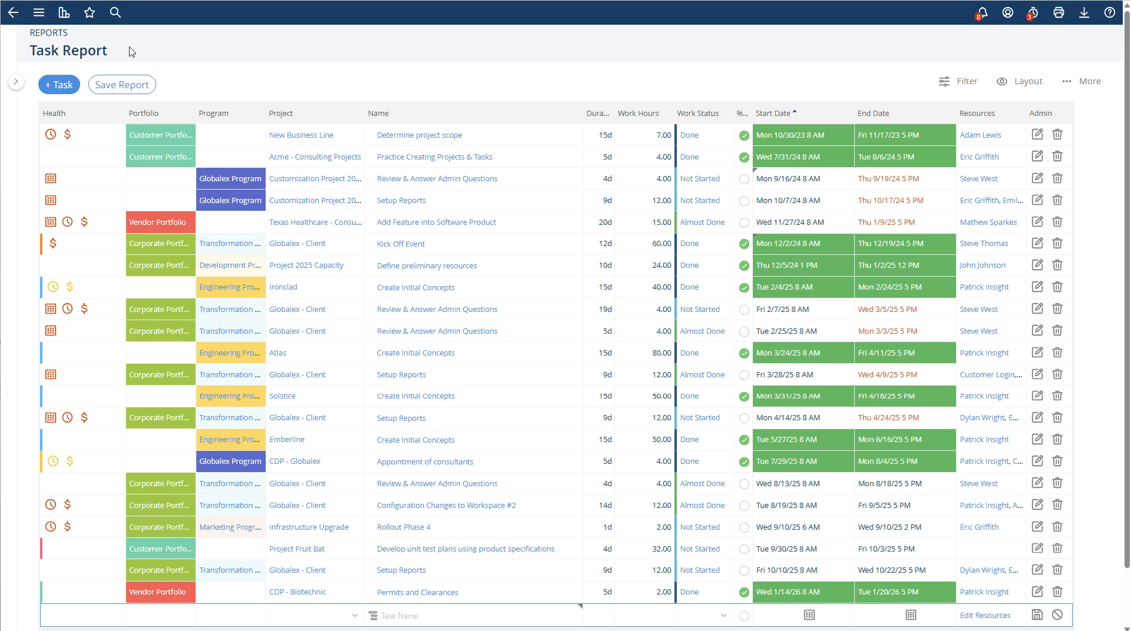
pyautogui.click(121, 86)
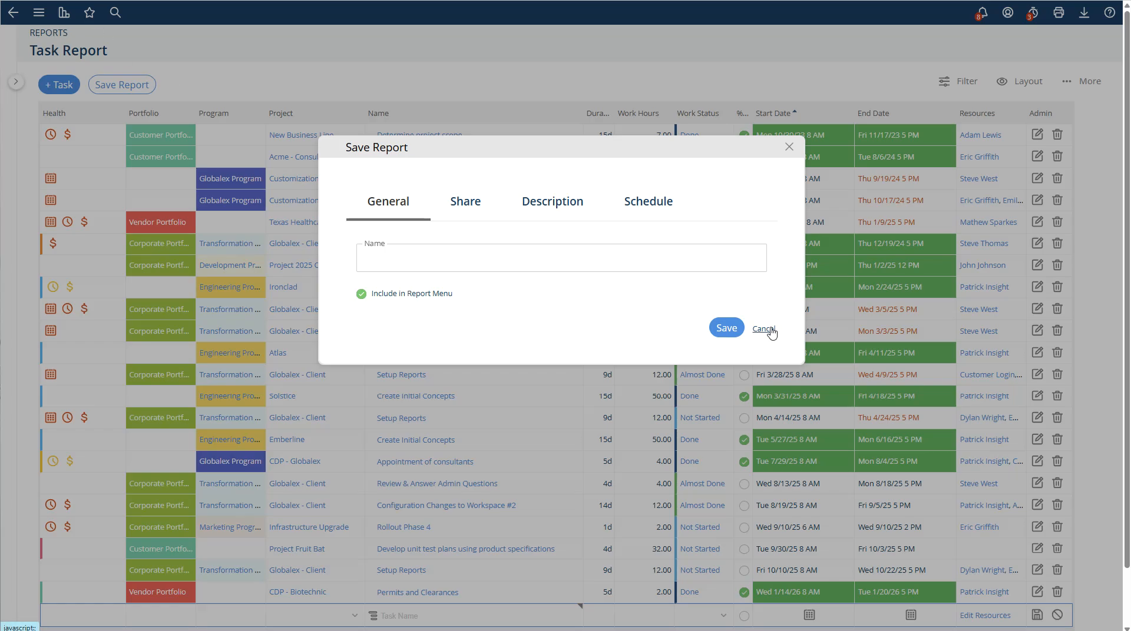
pyautogui.click(465, 202)
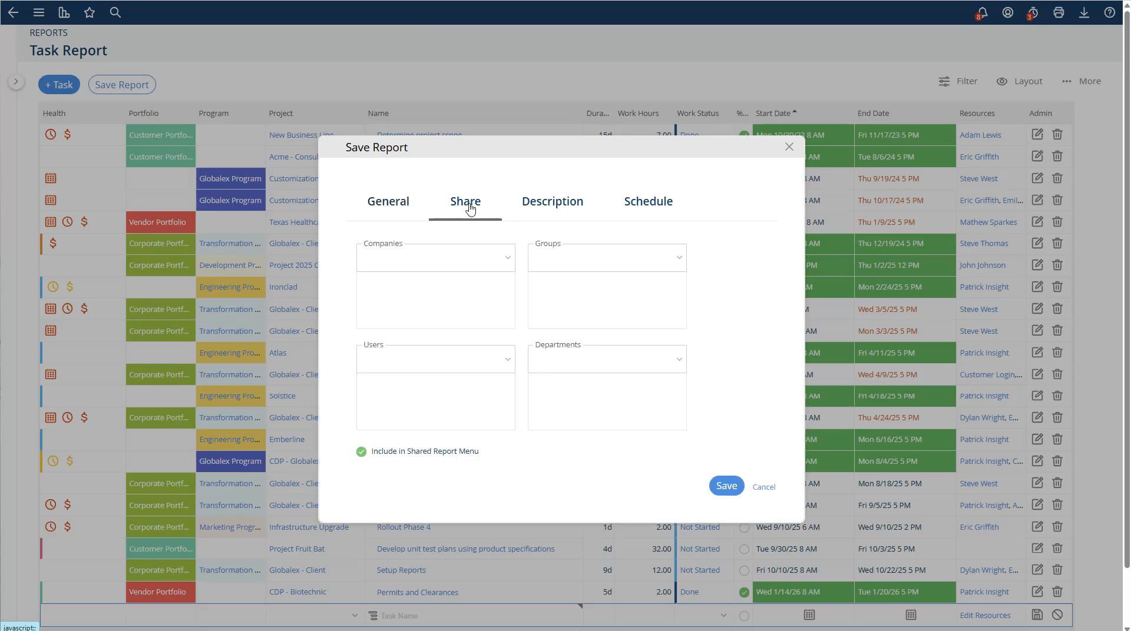
pyautogui.click(556, 207)
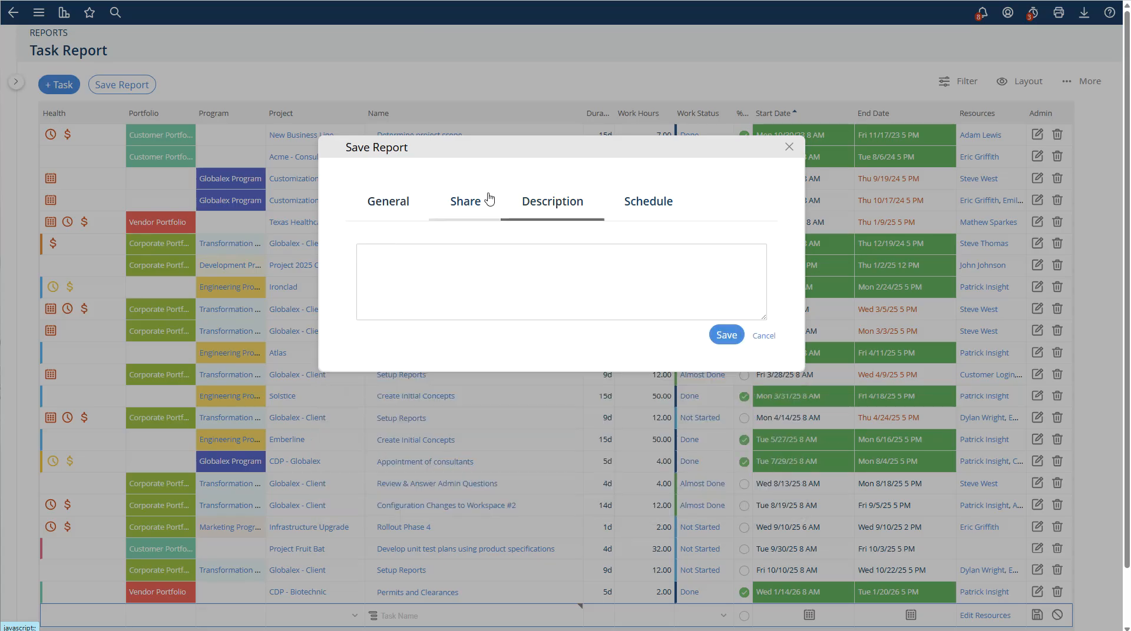
pyautogui.click(650, 212)
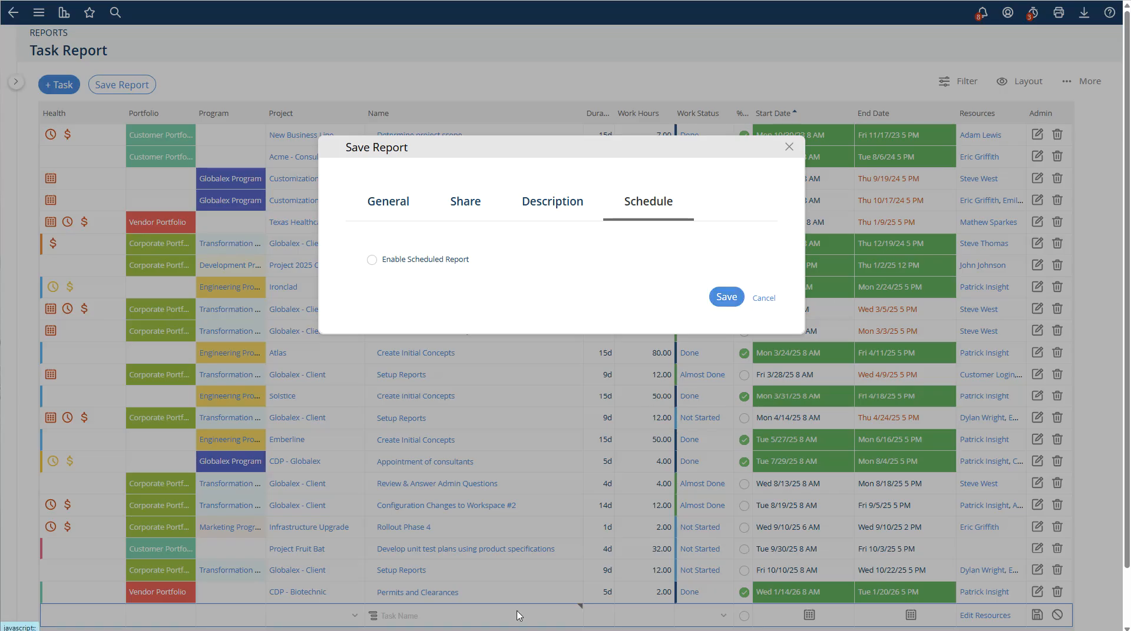
pyautogui.click(769, 299)
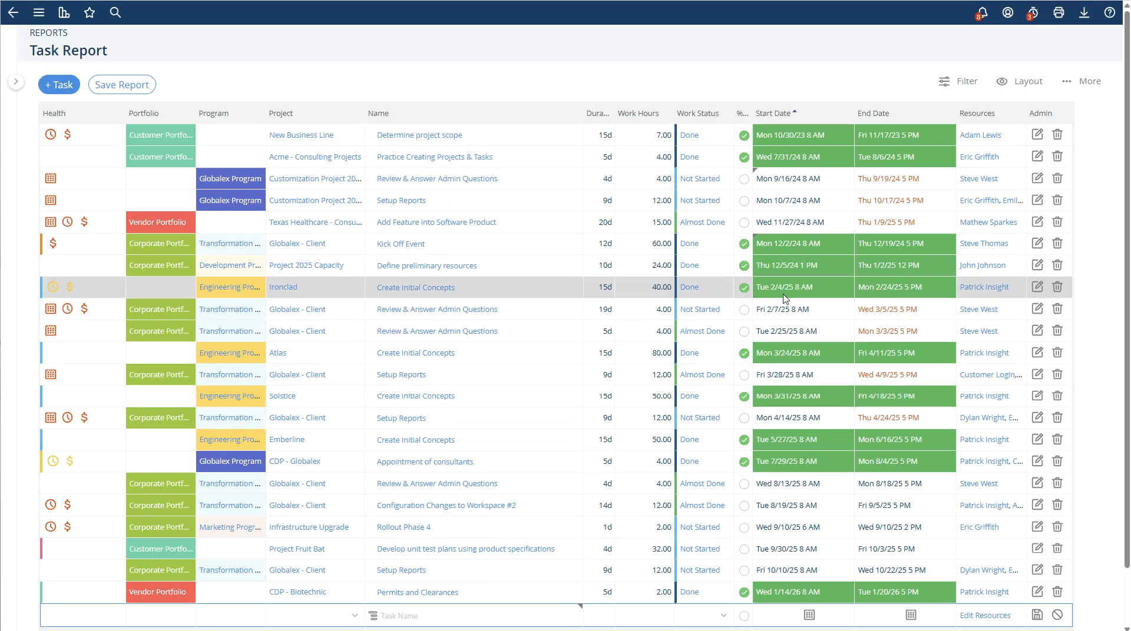